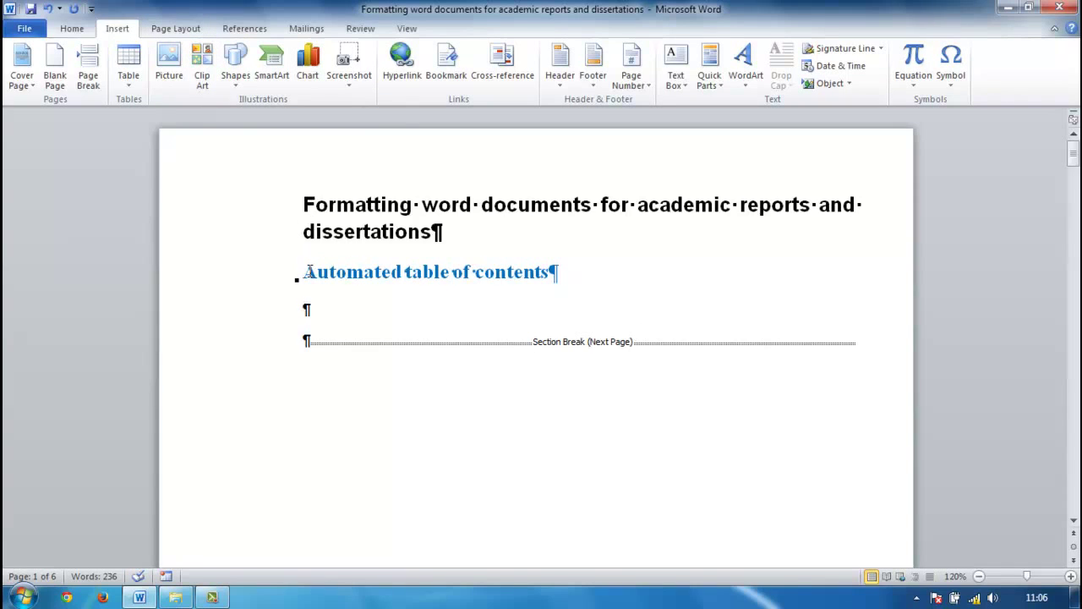
Insert a page break before the 'Automated table of contents' heading, making the document 7 pages
left_click(306, 272)
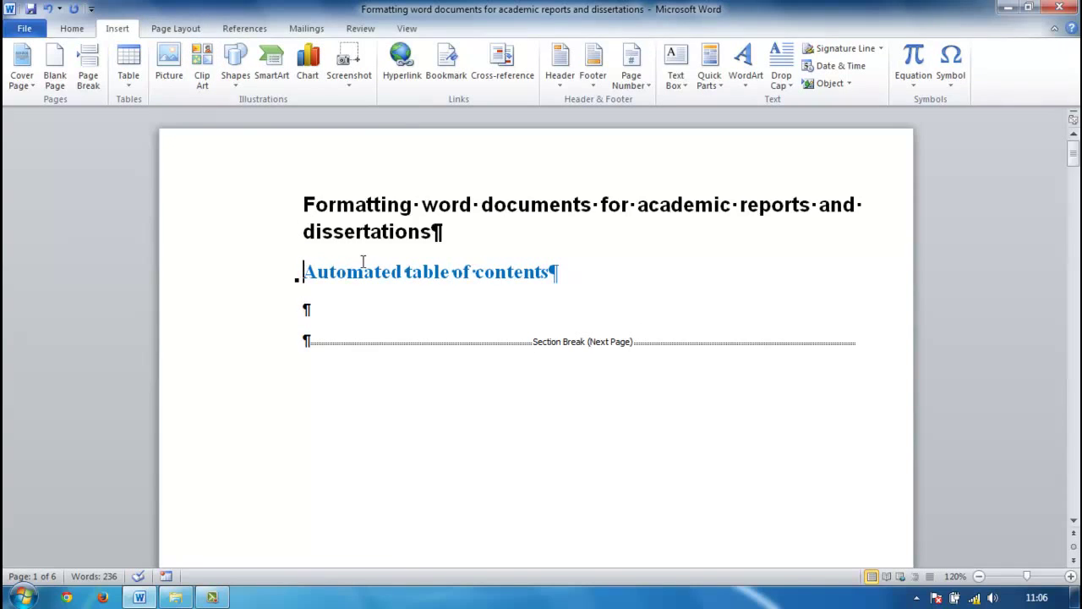
left_click(88, 58)
scroll(409, 290, "up", 10)
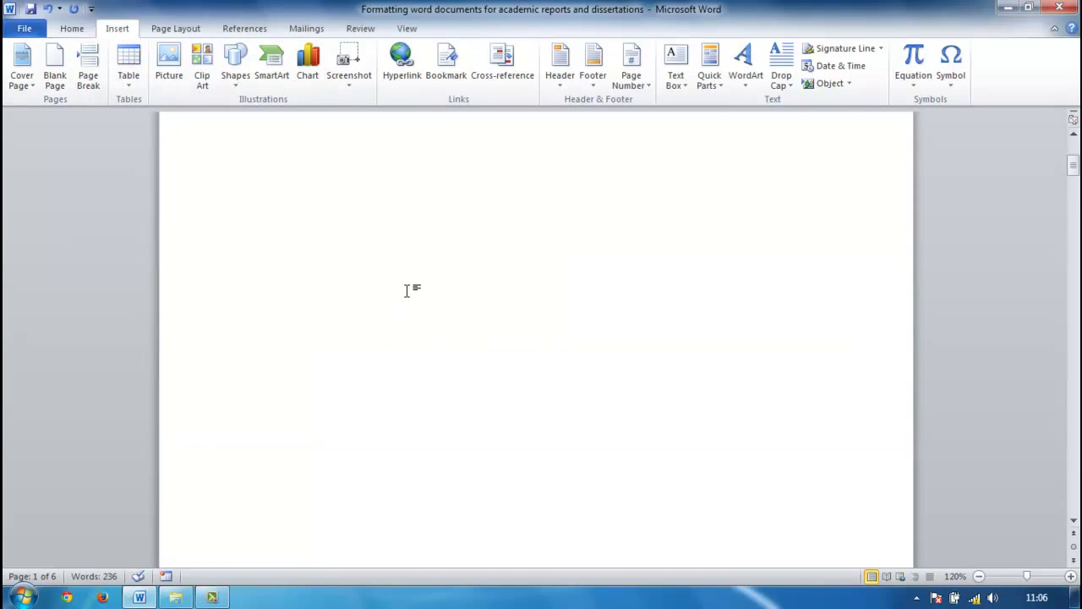
scroll(410, 289, "down", 15)
scroll(416, 287, "up", 3)
scroll(420, 279, "down", 15)
scroll(421, 279, "down", 5)
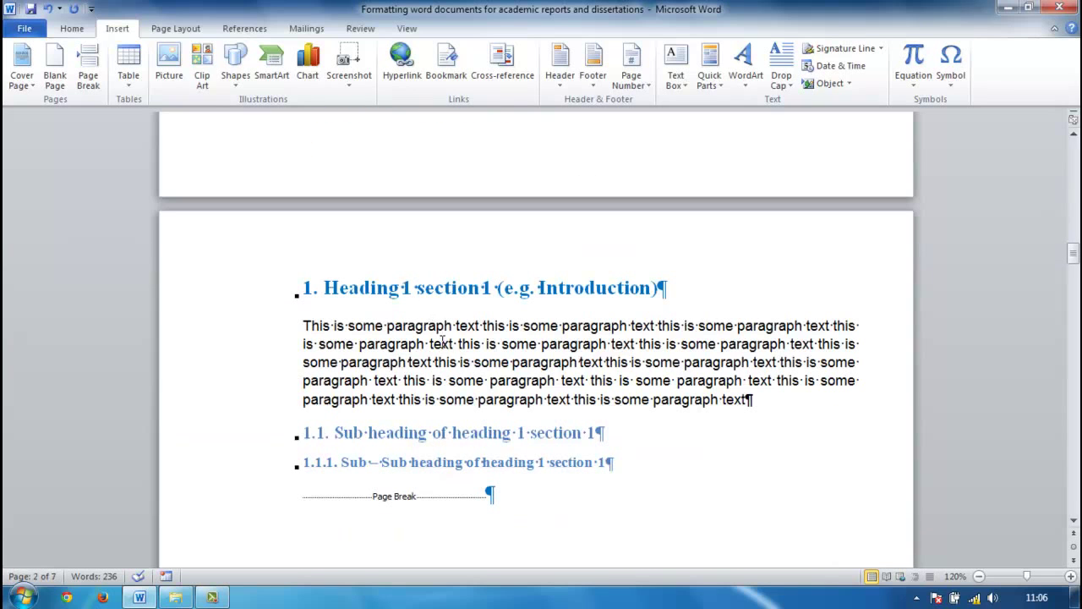
scroll(443, 330, "up", 20)
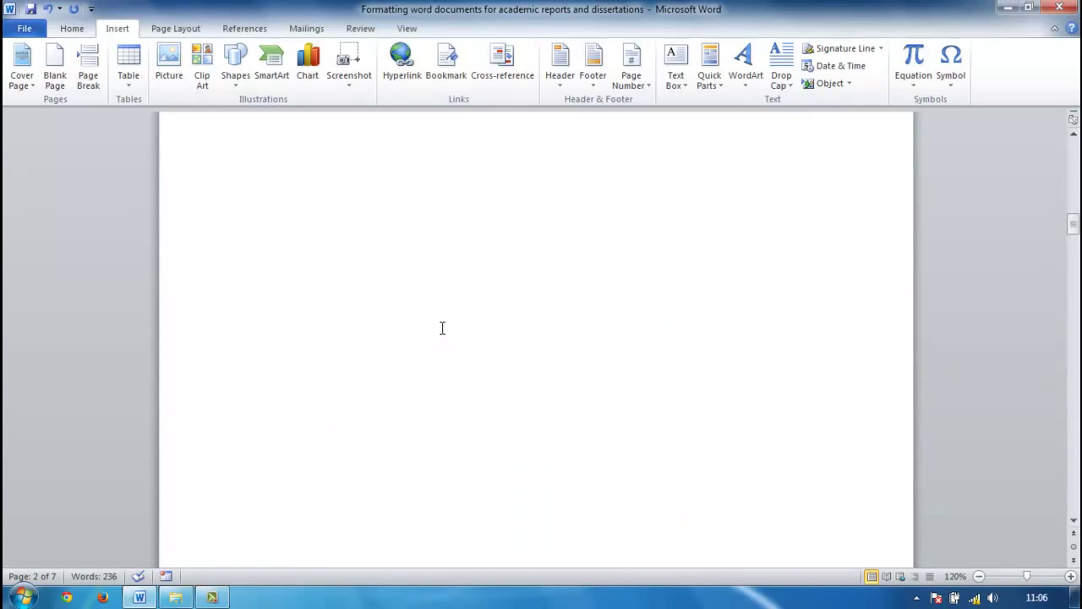
scroll(441, 328, "up", 10)
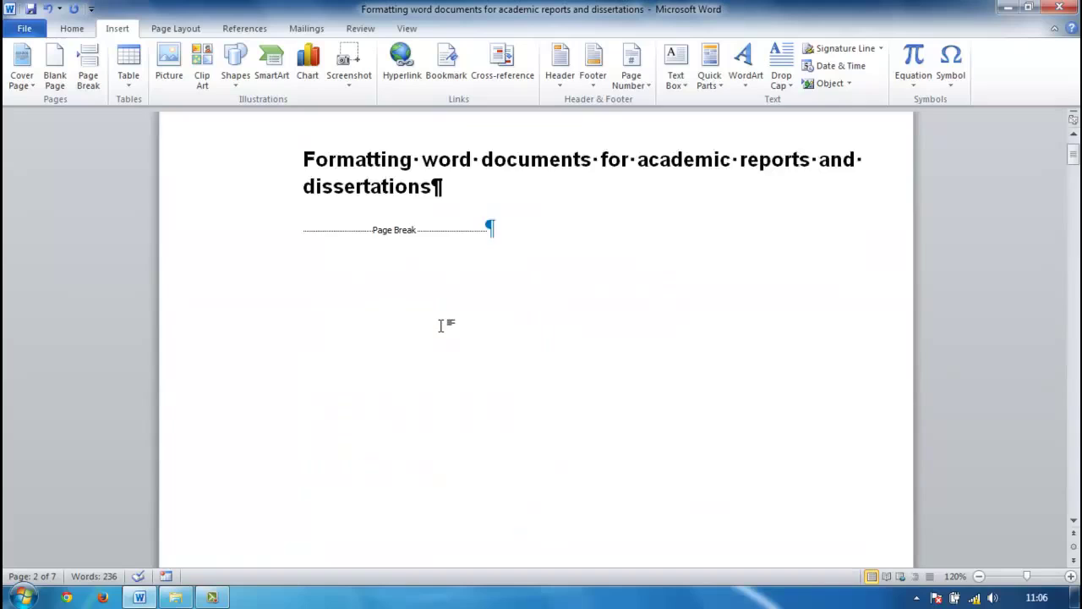
scroll(444, 324, "down", 5)
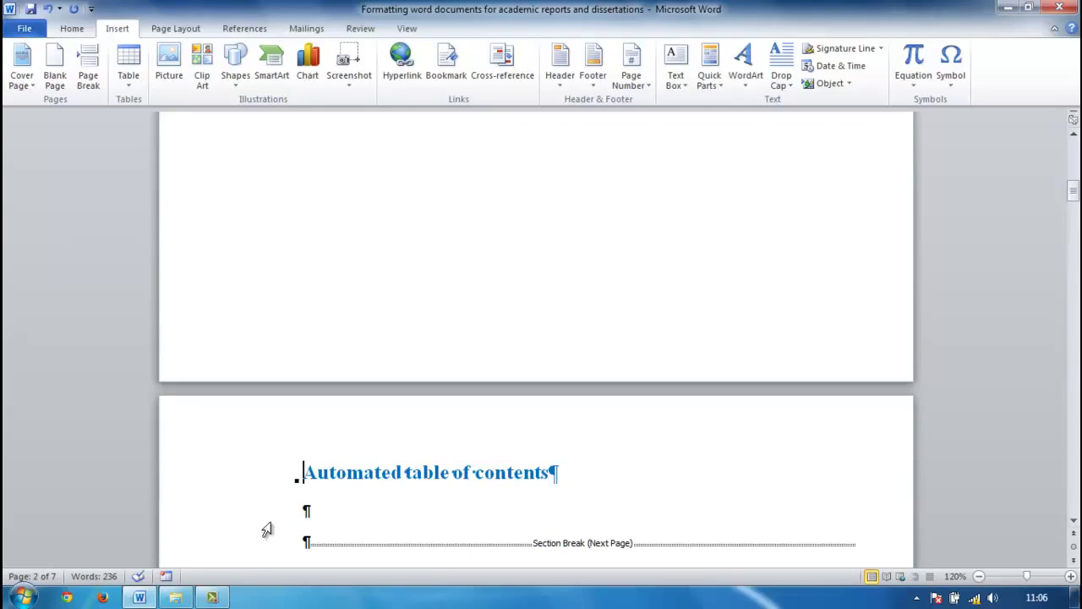
left_click(322, 509)
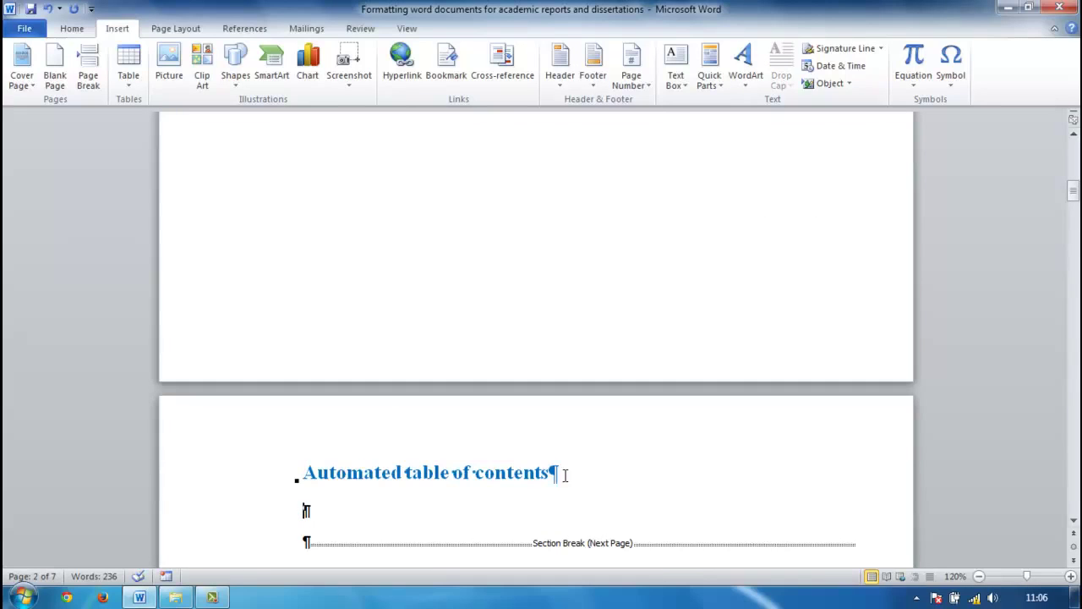
Add Plain Number 3 page numbers at the bottom right of the footers and check them
left_click(649, 82)
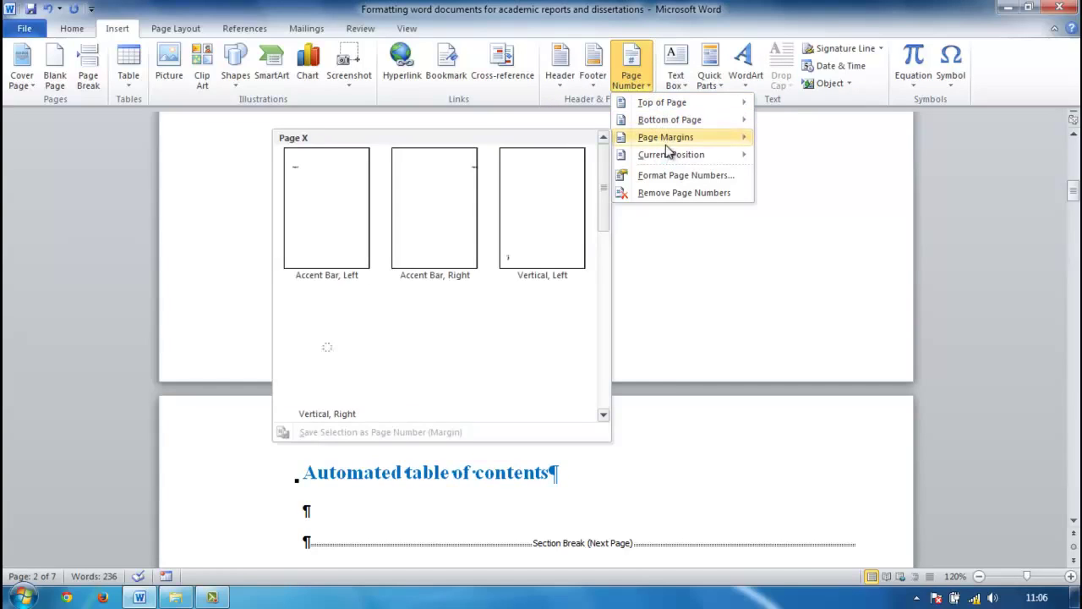
mouse_move(673, 127)
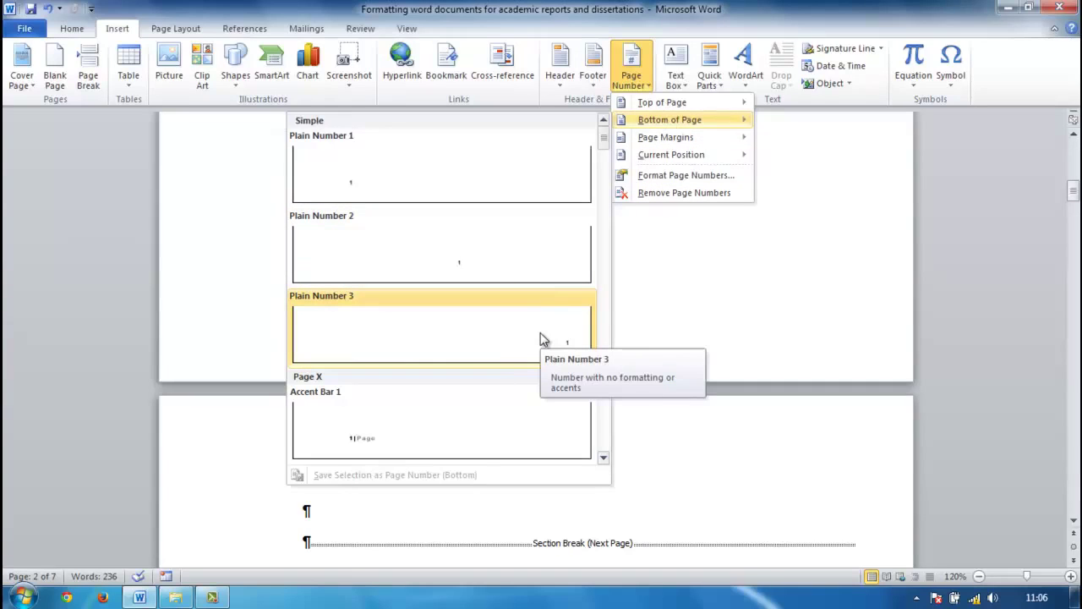
left_click(540, 332)
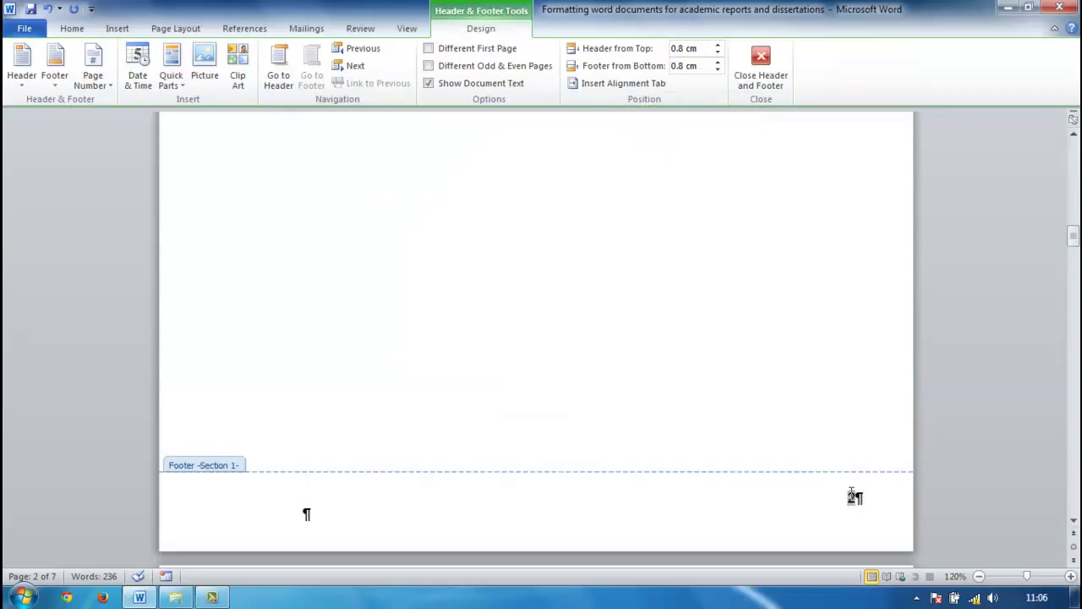
scroll(817, 382, "up", 3)
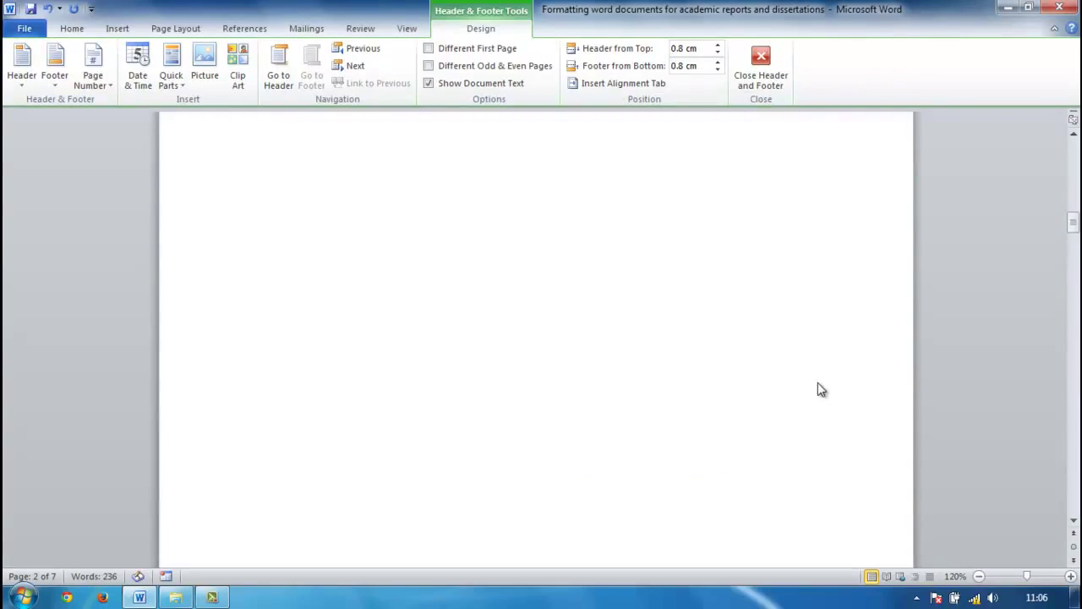
scroll(811, 406, "up", 8)
scroll(809, 412, "down", 15)
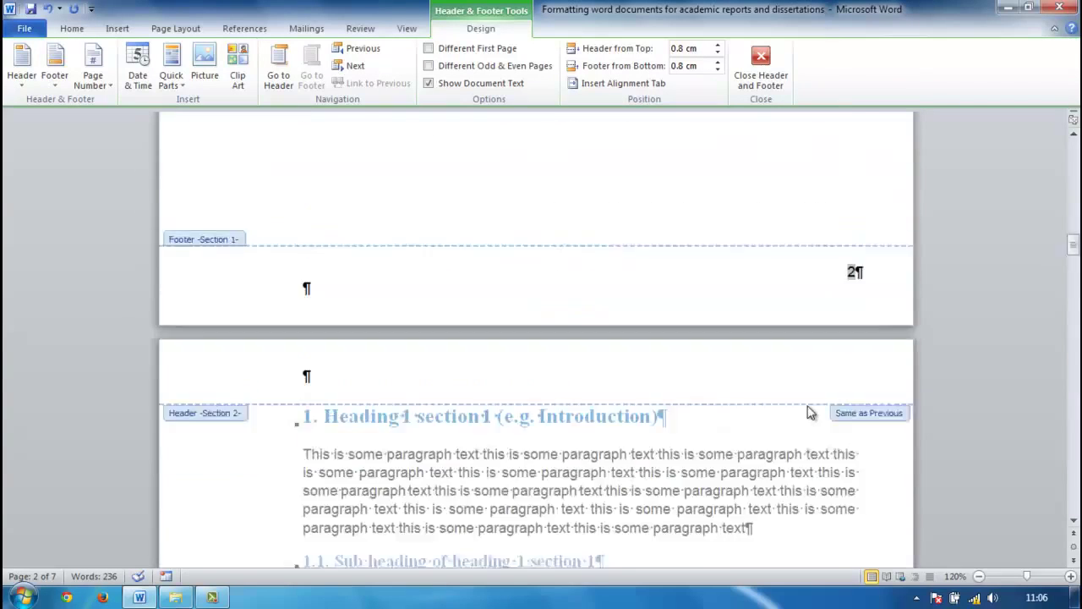
scroll(809, 412, "down", 20)
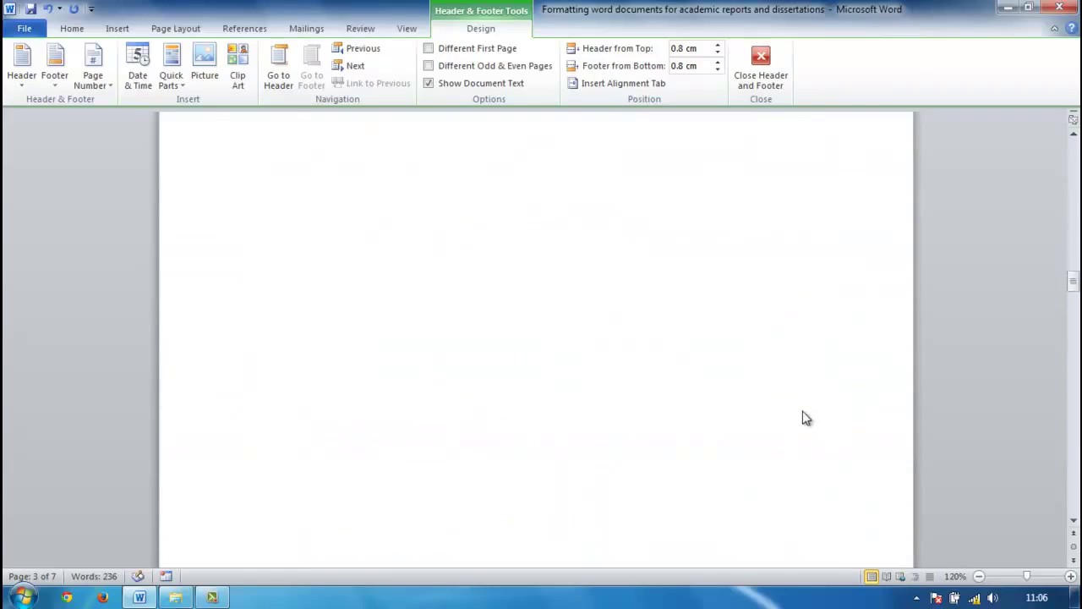
scroll(799, 419, "up", 15)
scroll(789, 422, "up", 10)
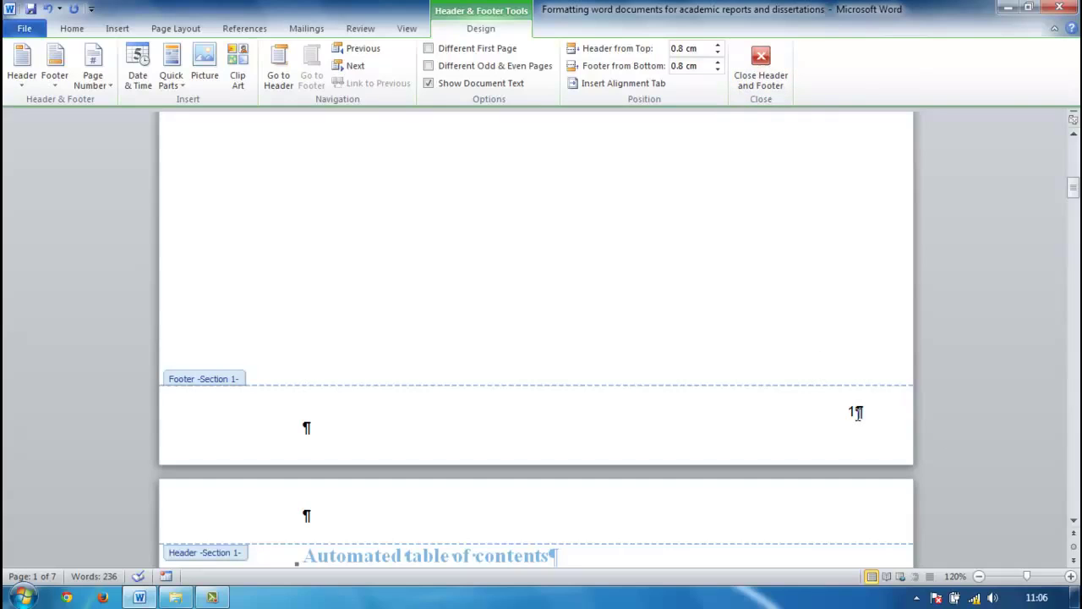
Close footer editing, put the cursor on the contents page and open the Page Number menu
left_click(764, 61)
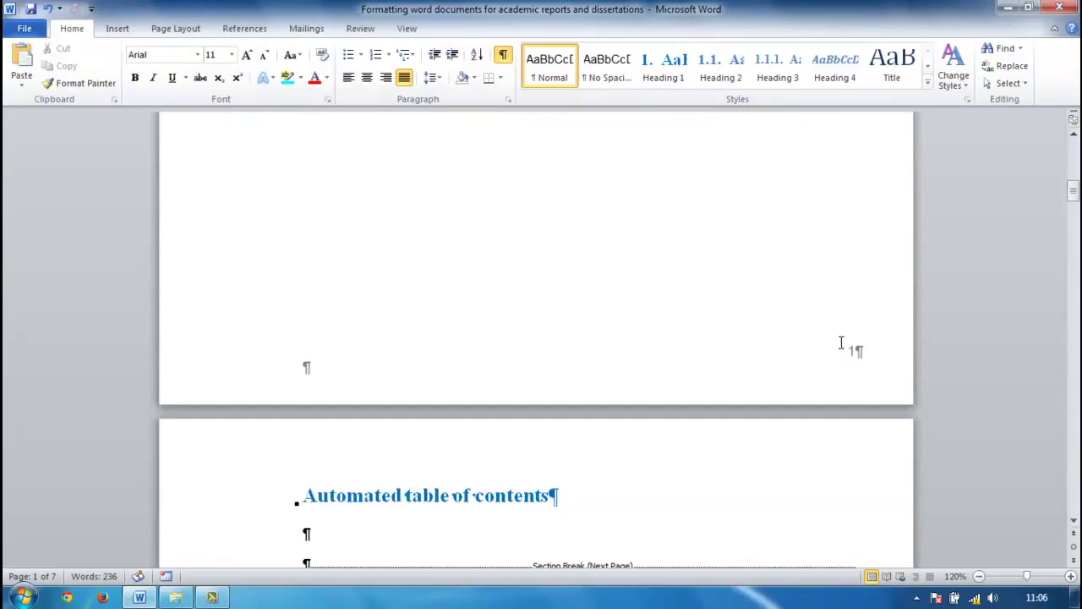
scroll(740, 369, "down", 1)
left_click(321, 487)
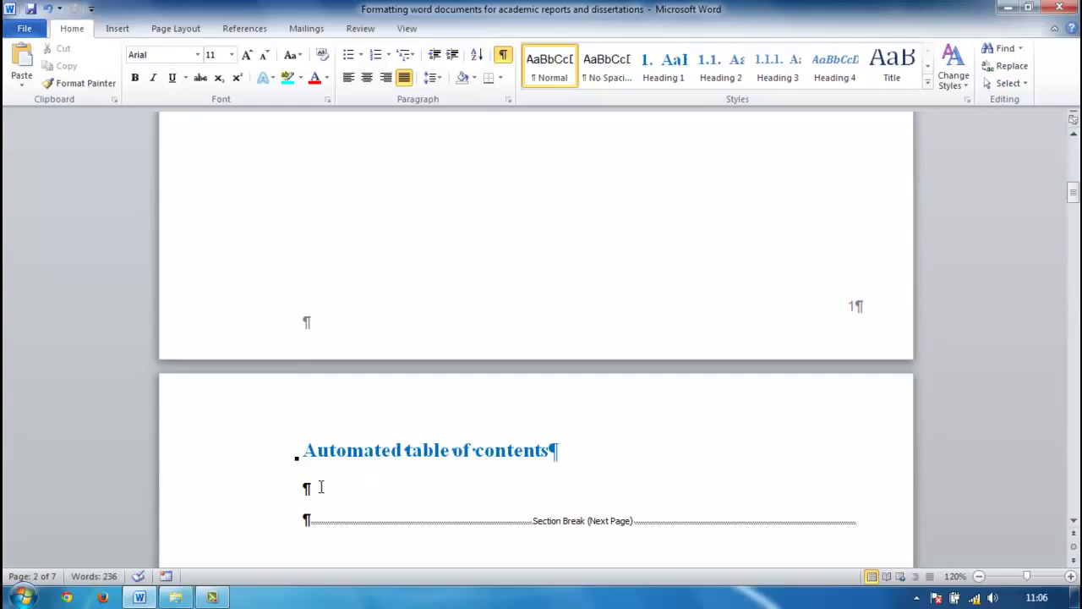
left_click(175, 32)
left_click(118, 29)
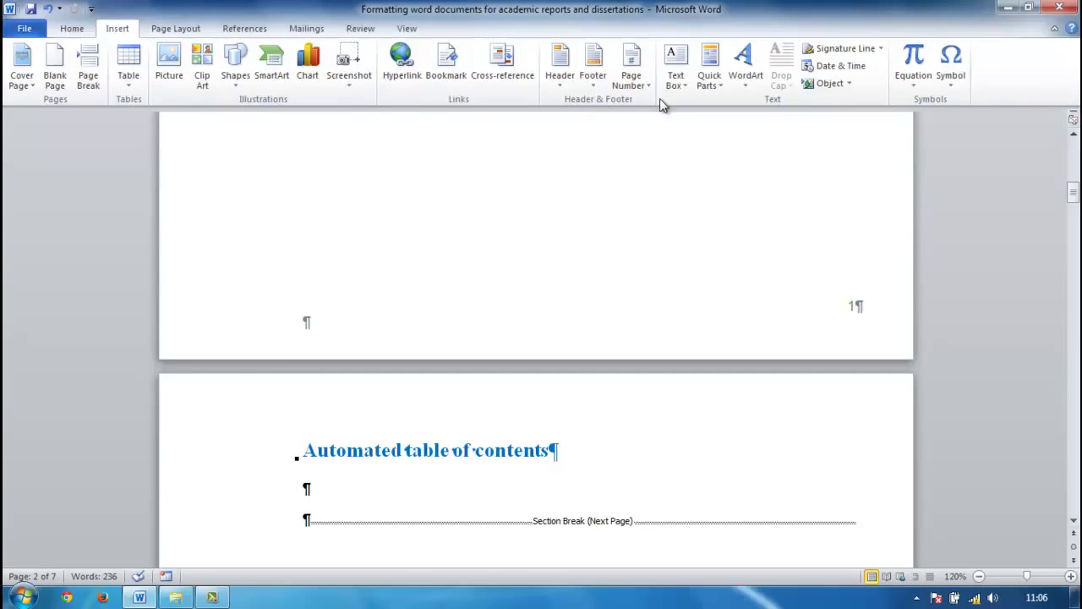
left_click(648, 85)
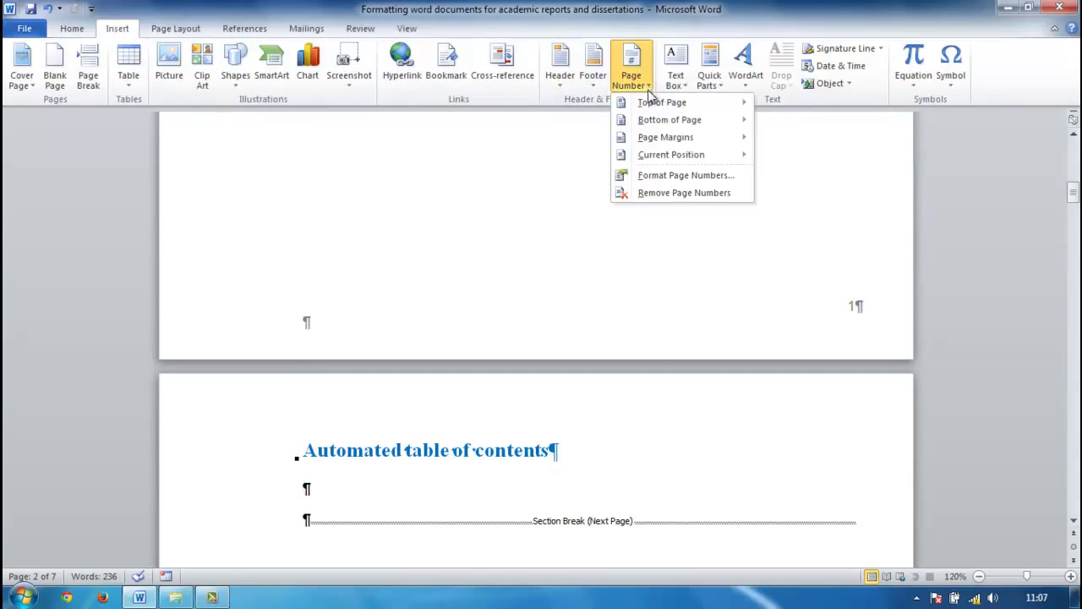
In Format Page Numbers, set the number format to 'i, ii, iii, ...' and confirm
left_click(674, 176)
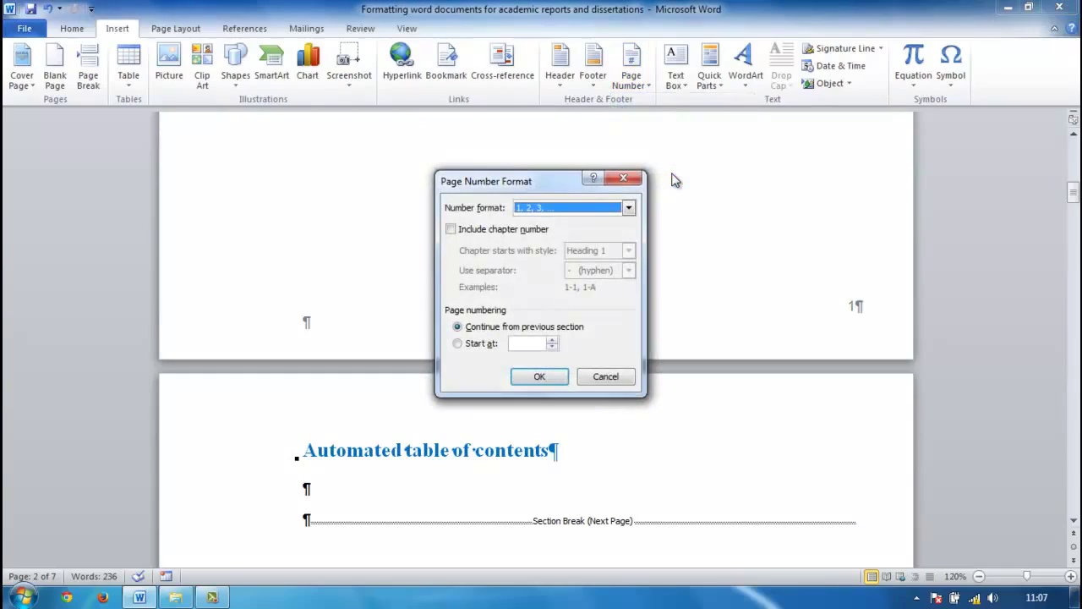
left_click(629, 208)
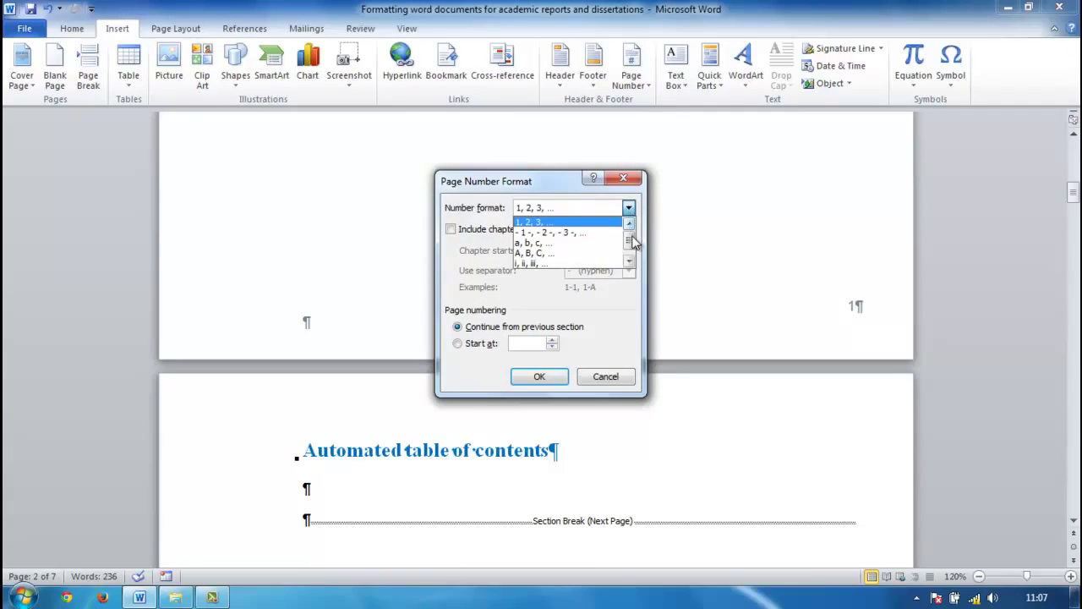
scroll(629, 233, "down", 1)
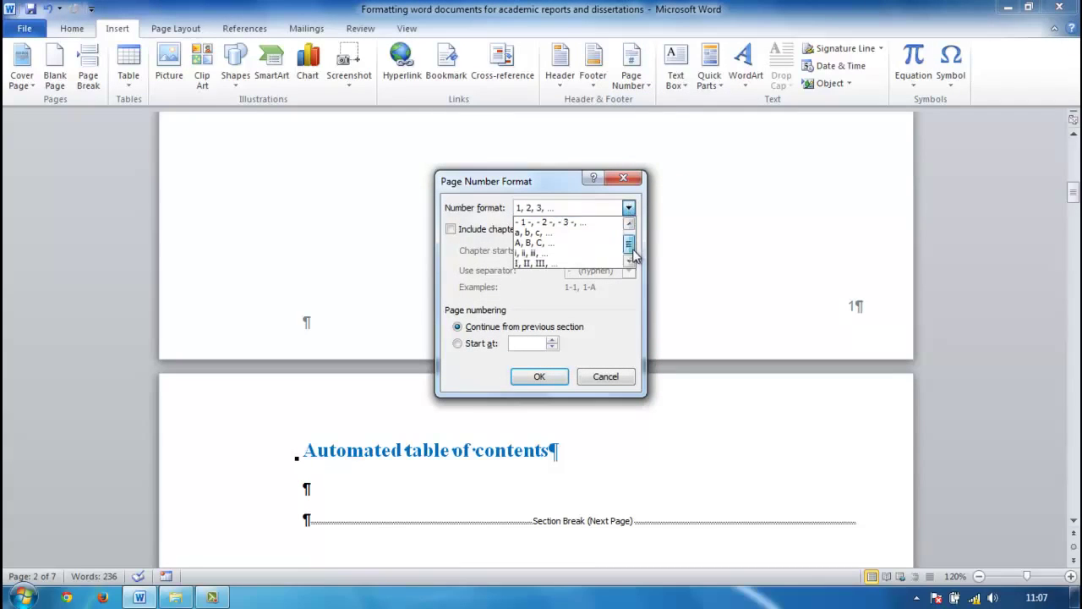
left_click(532, 254)
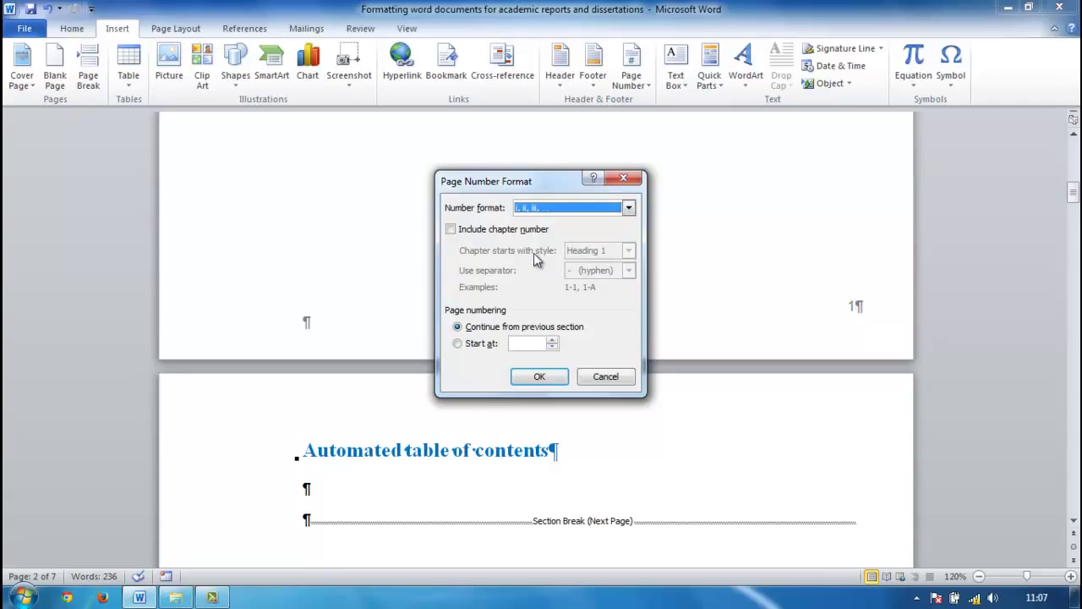
left_click(539, 377)
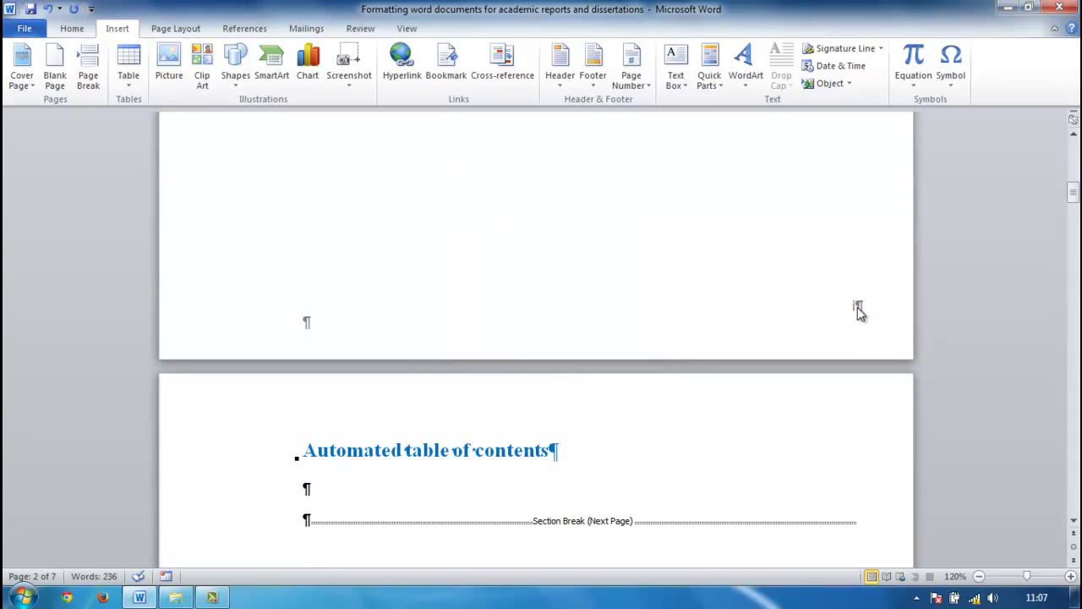
Scroll to the page beginning with '1. Heading 1 section 1 (e.g. Introduction)'
scroll(858, 311, "down", 15)
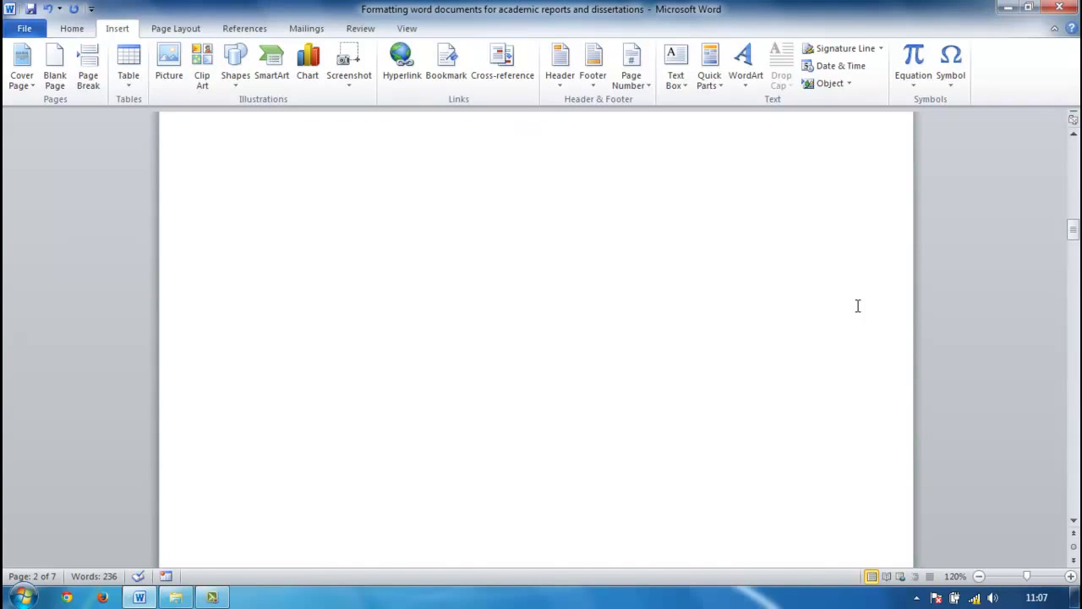
scroll(867, 346, "down", 20)
scroll(845, 413, "up", 12)
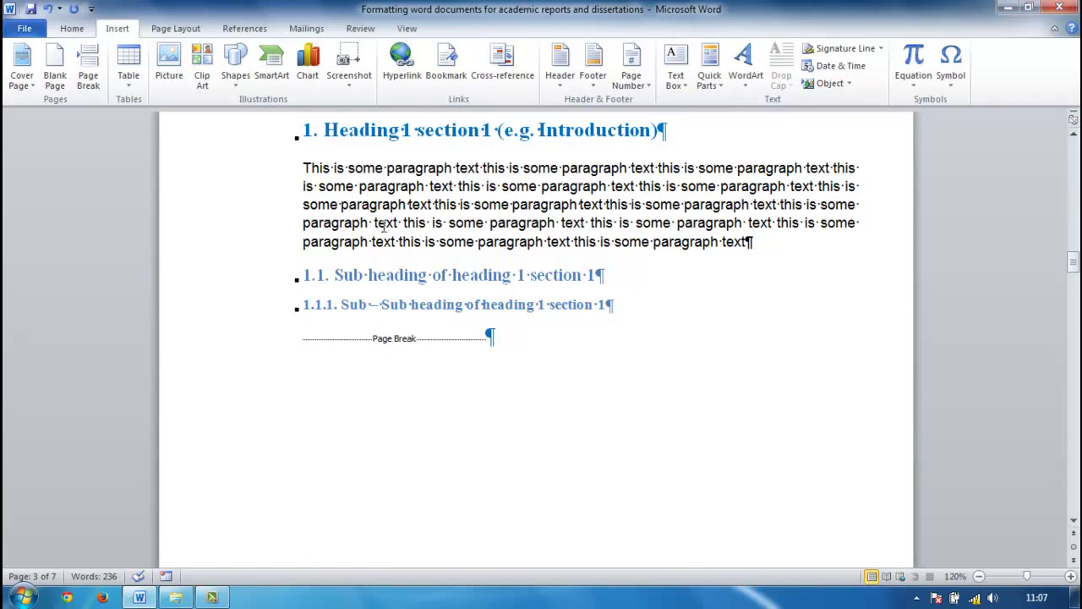
scroll(381, 237, "up", 3)
scroll(384, 236, "down", 3)
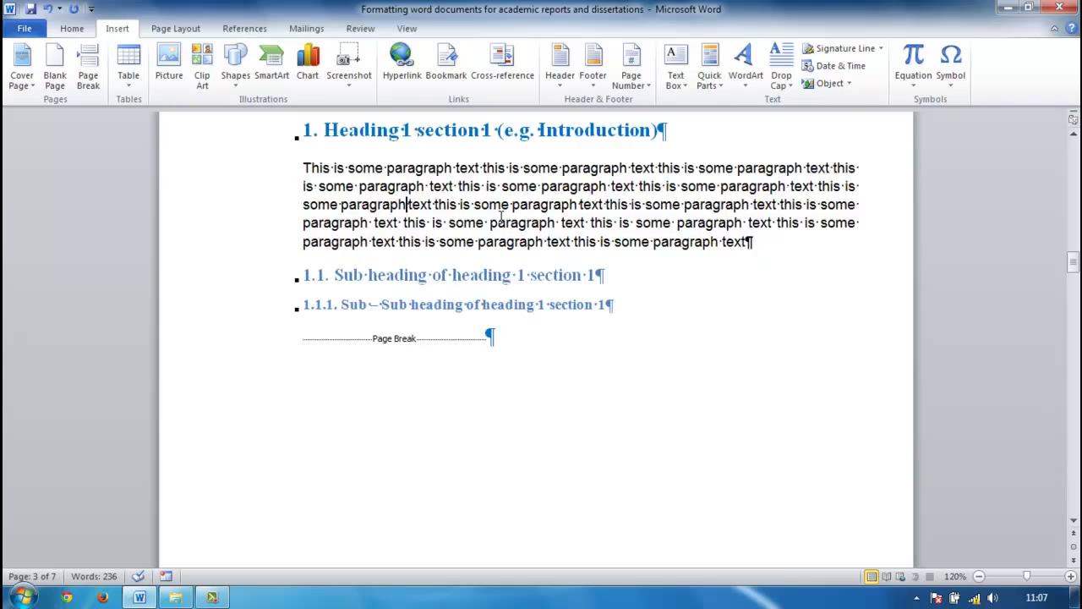
scroll(406, 204, "up", 2)
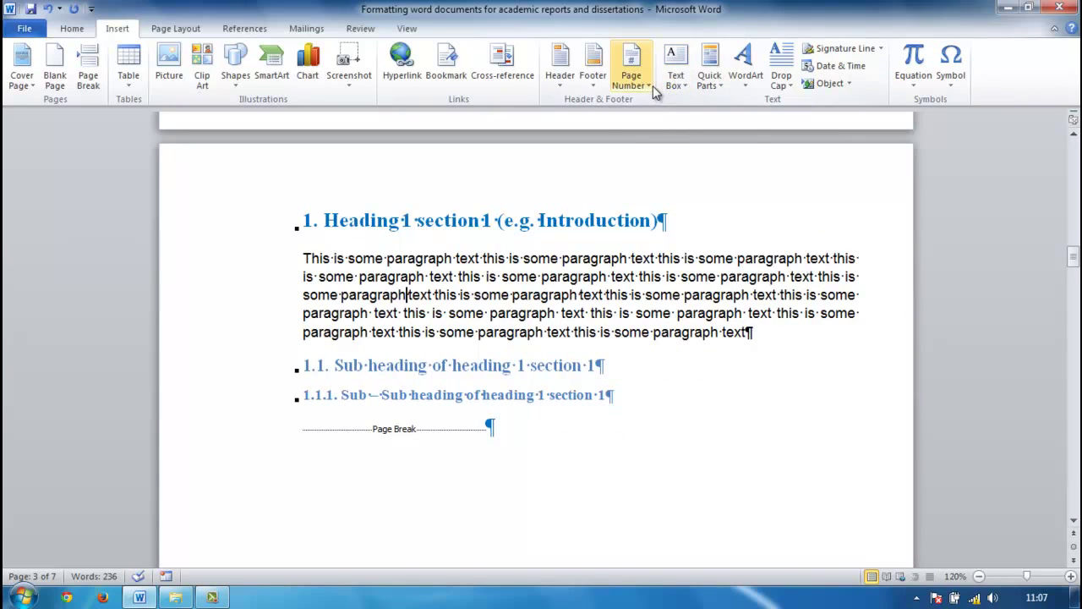
Set this section's page numbering to start at 1 in Format Page Numbers
left_click(649, 85)
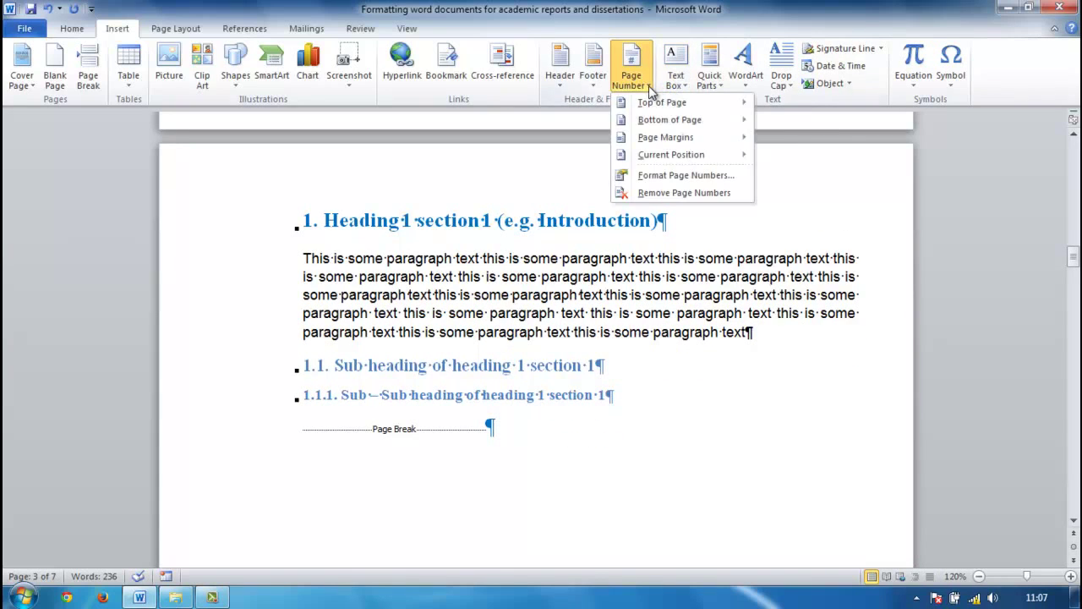
left_click(686, 175)
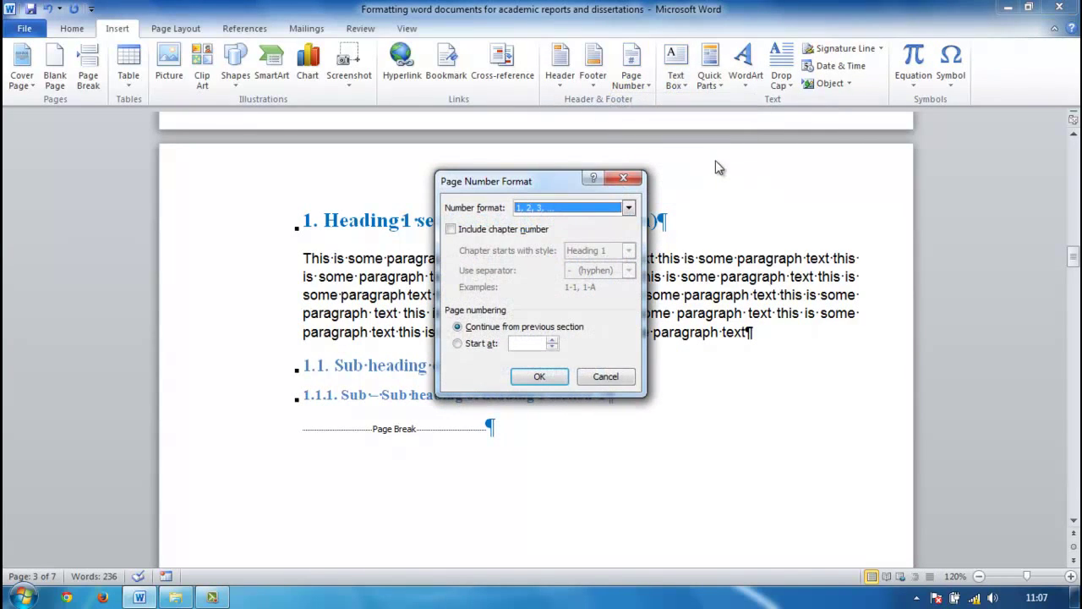
left_click(458, 344)
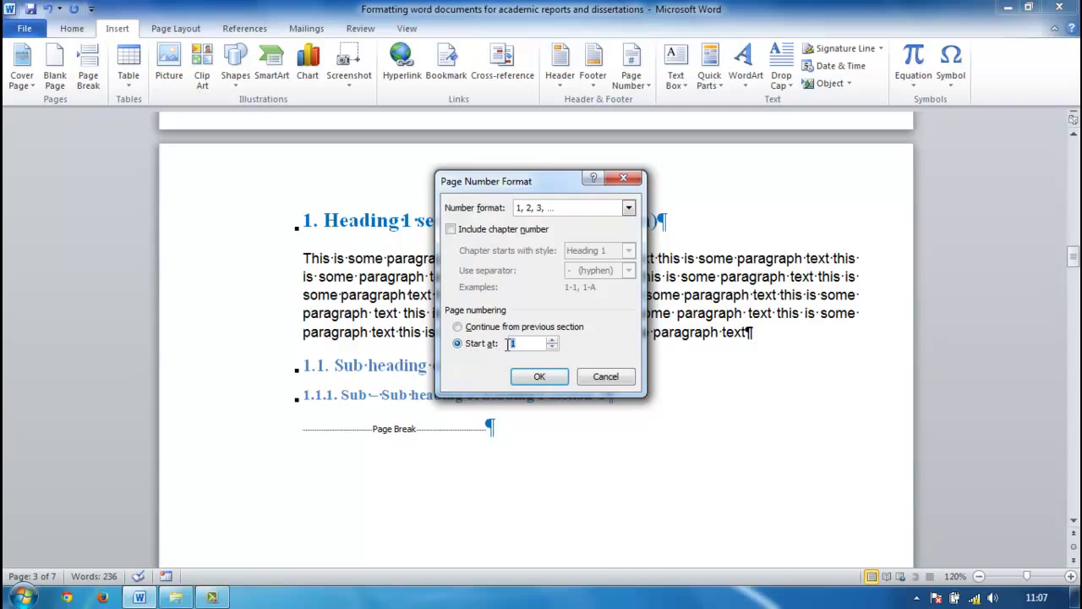
left_click(562, 376)
scroll(728, 342, "down", 10)
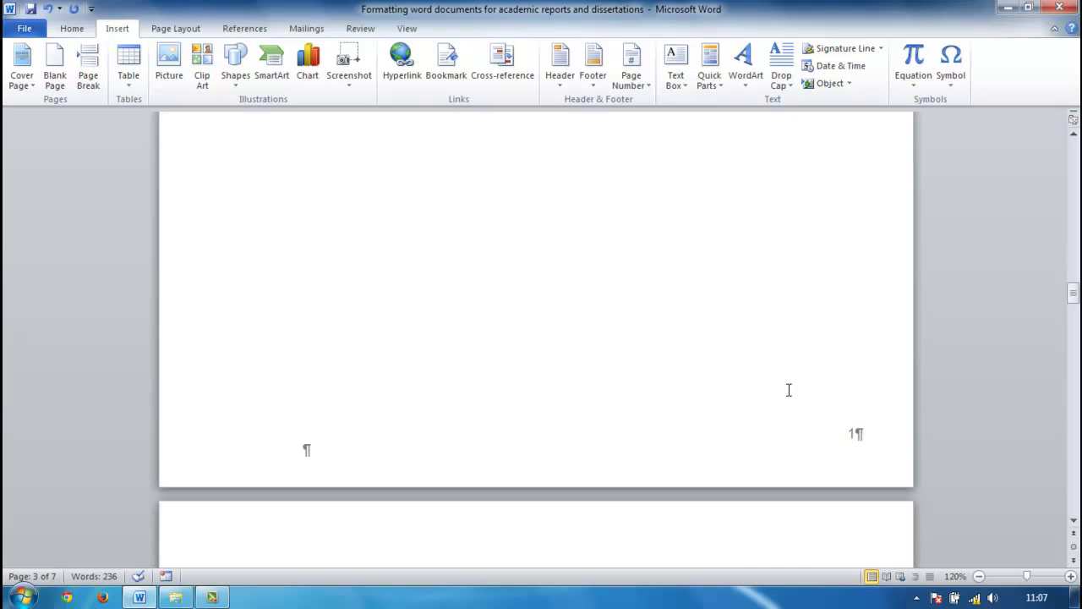
scroll(789, 389, "up", 20)
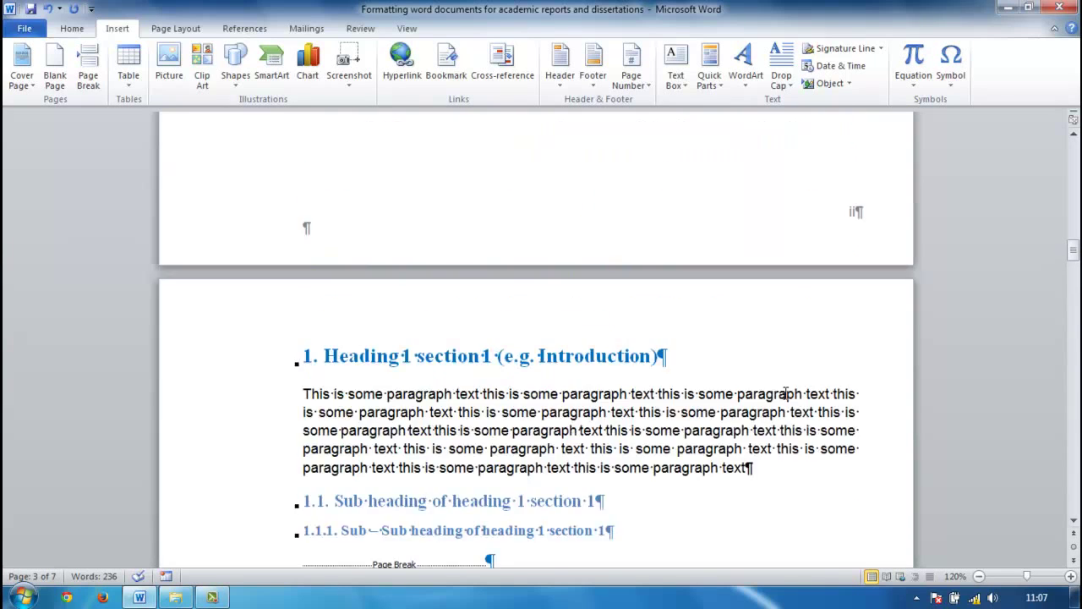
scroll(784, 391, "up", 3)
scroll(784, 392, "down", 8)
scroll(783, 392, "up", 10)
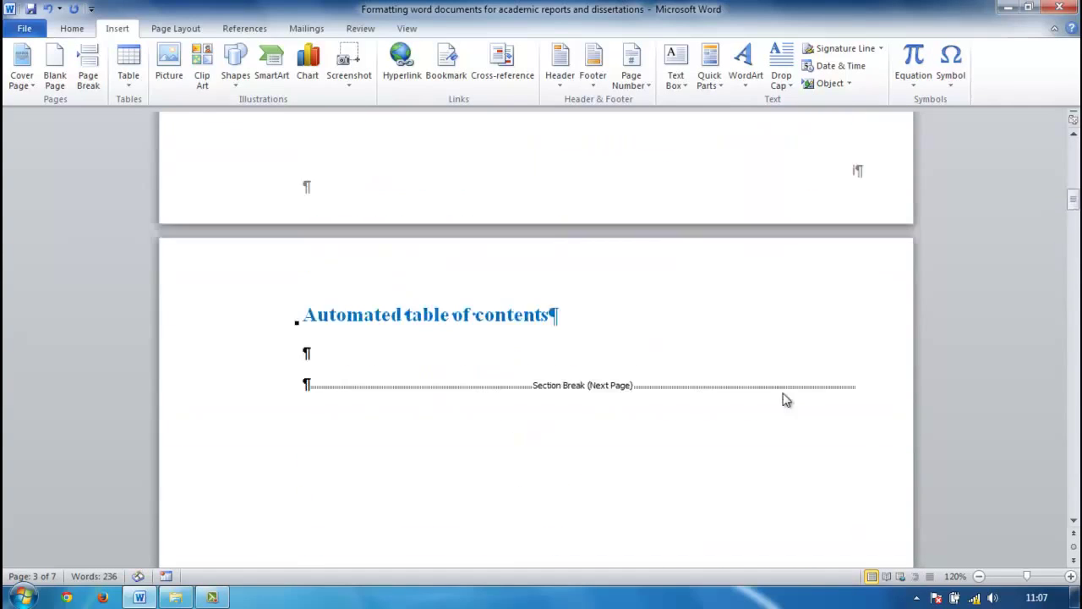
scroll(782, 392, "up", 10)
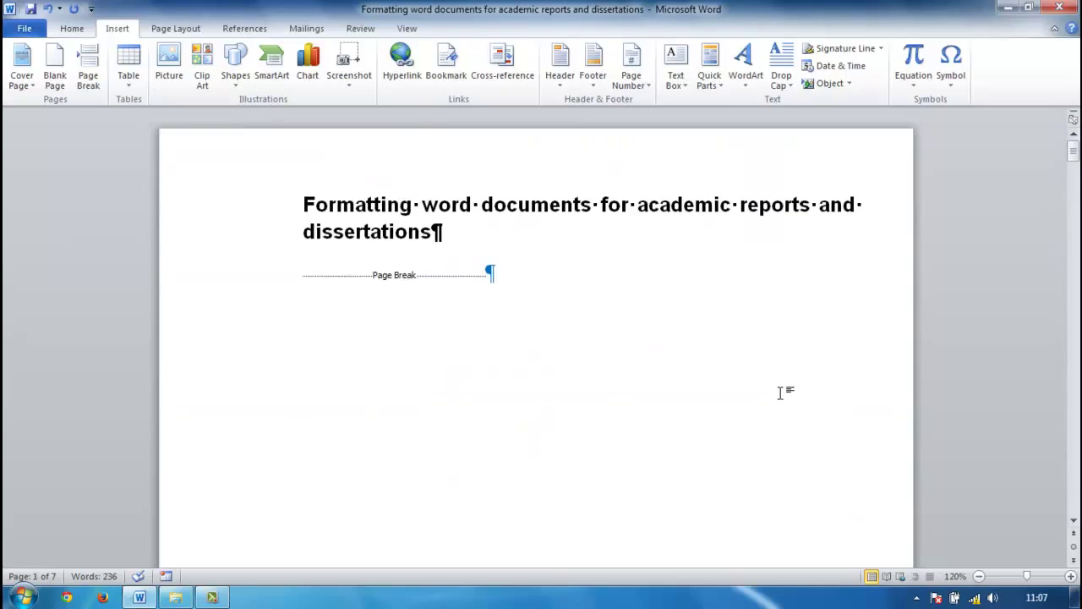
scroll(780, 391, "down", 20)
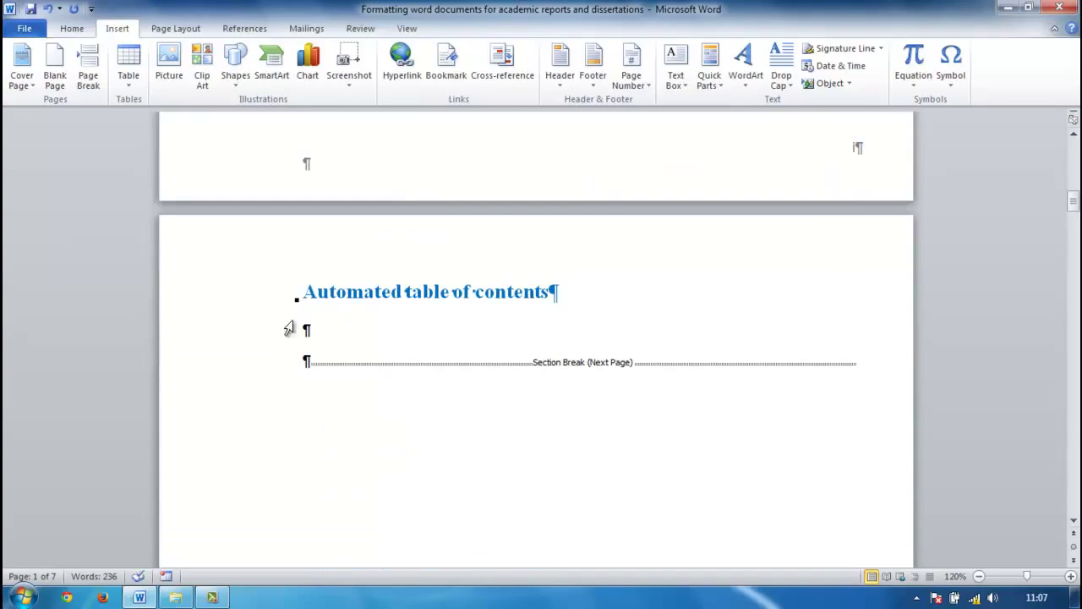
left_click(335, 328)
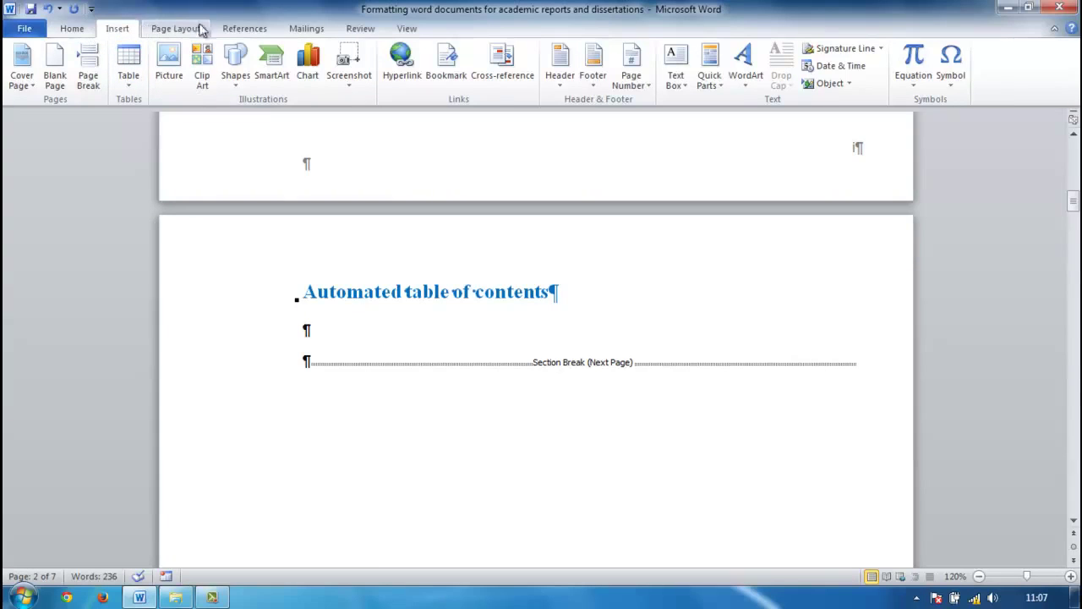
Insert a custom table of contents from References with 3 levels and dot leaders
left_click(236, 31)
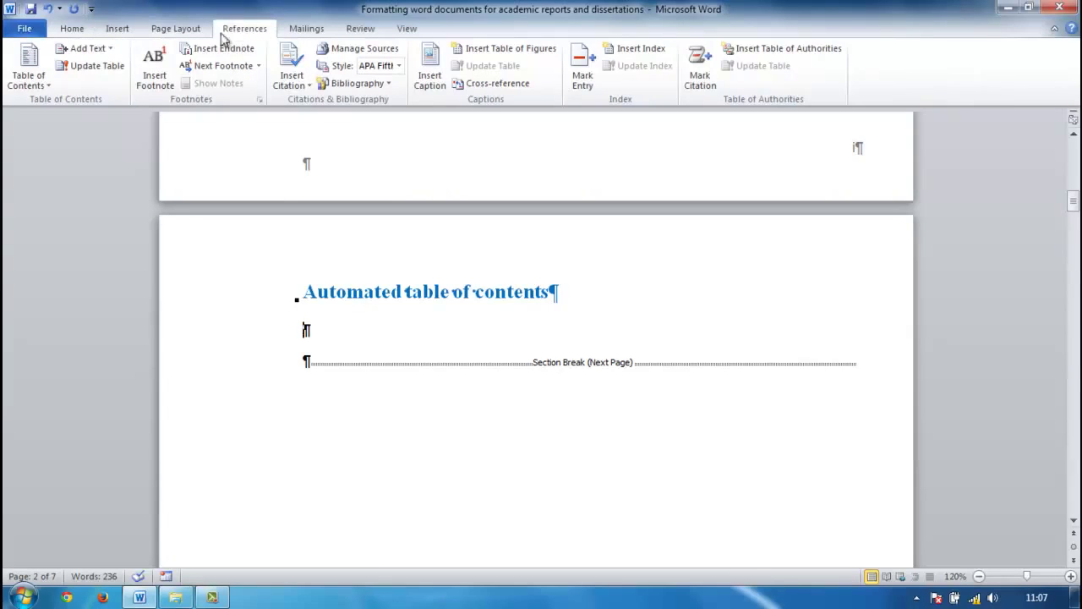
left_click(48, 85)
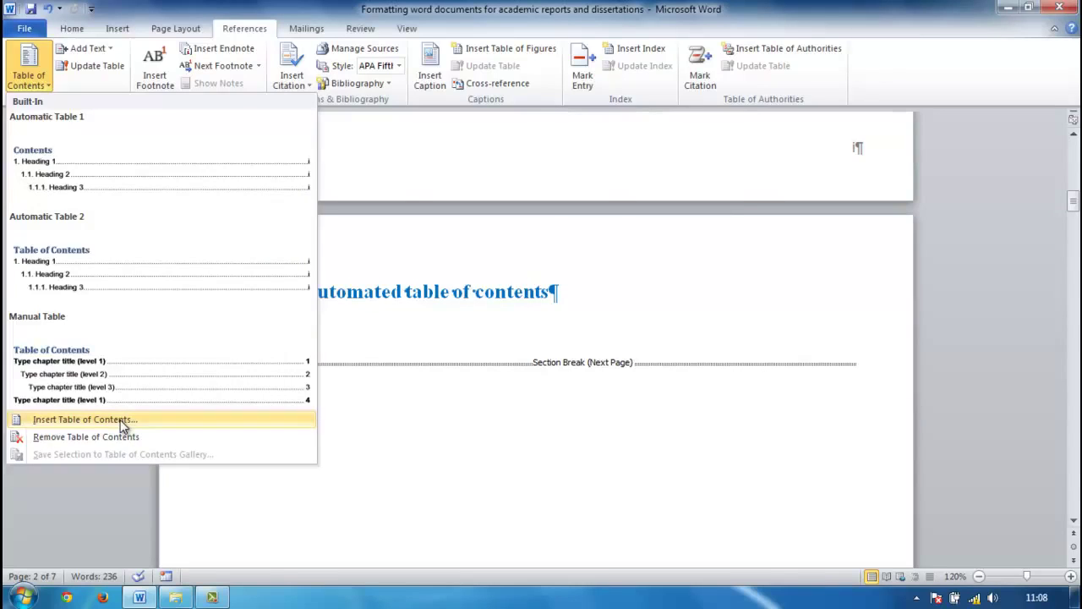
left_click(120, 419)
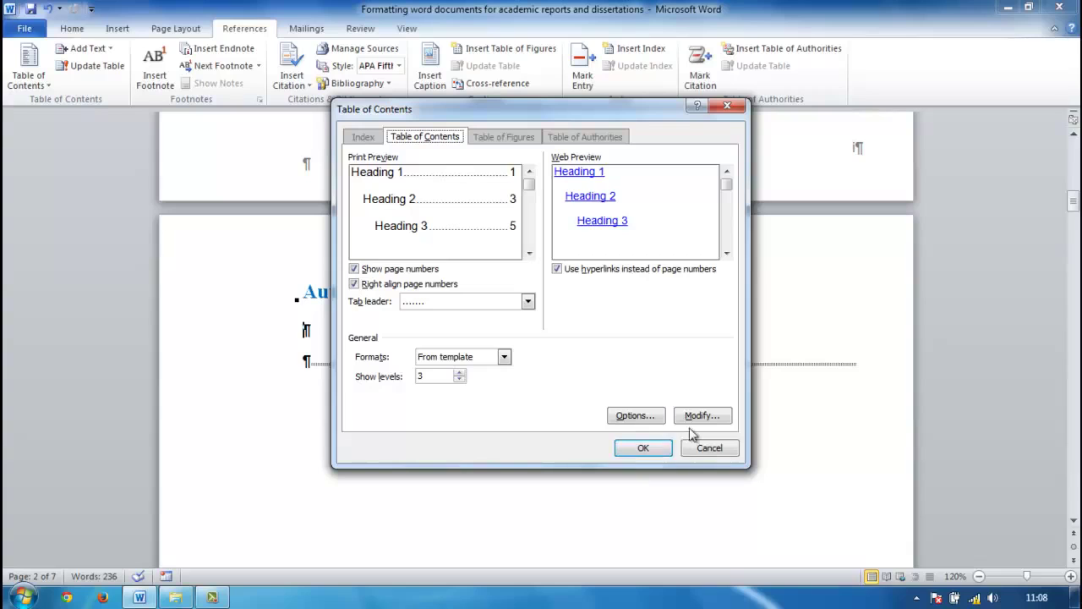
left_click(637, 450)
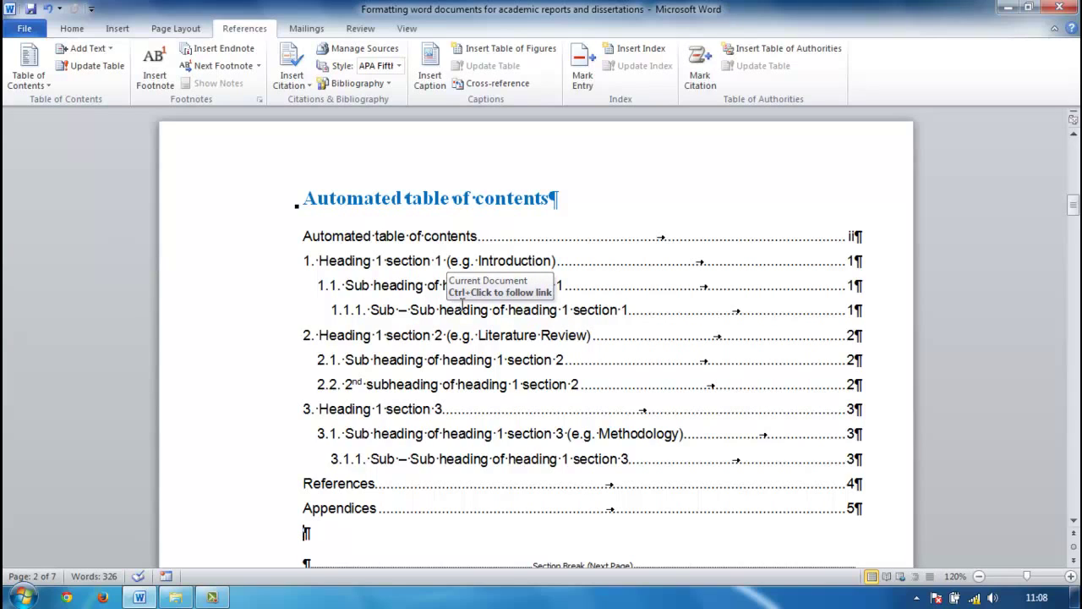
Update the table of contents field, choosing 'Update entire table'
left_click(511, 311)
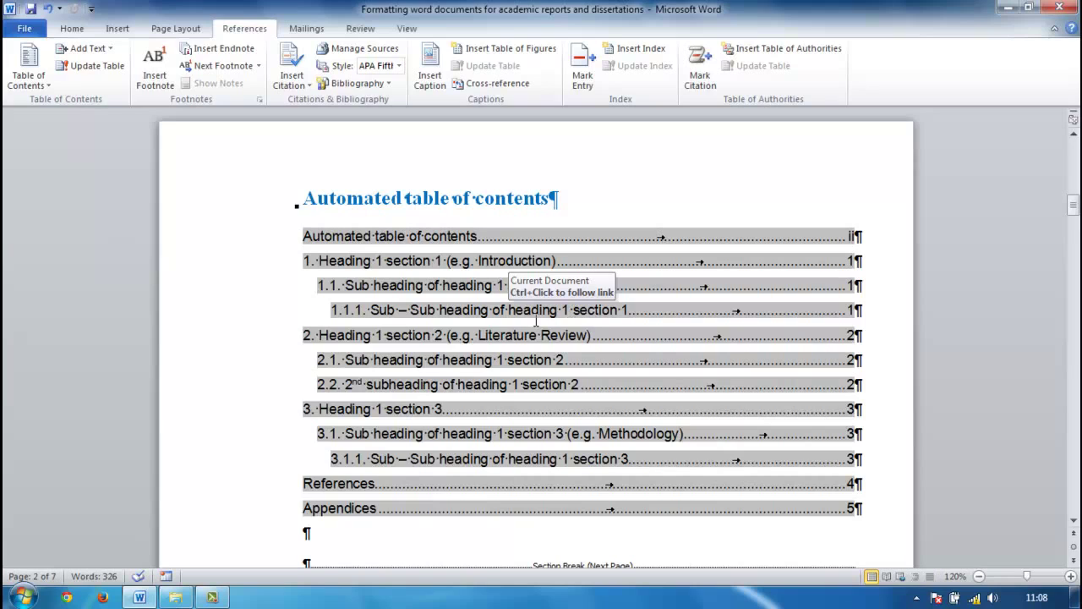
right_click(535, 310)
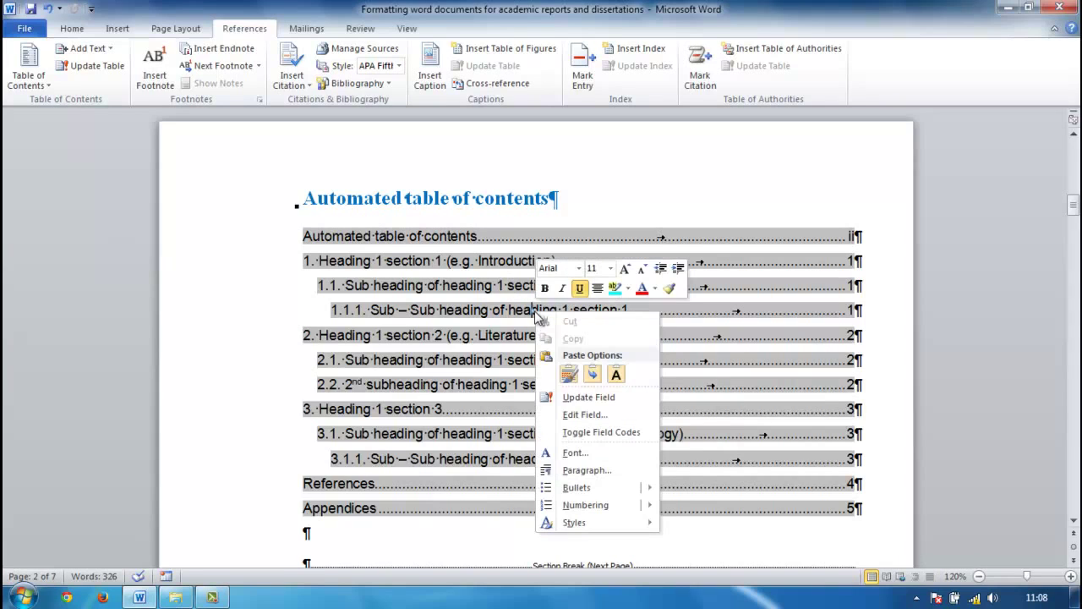
left_click(534, 306)
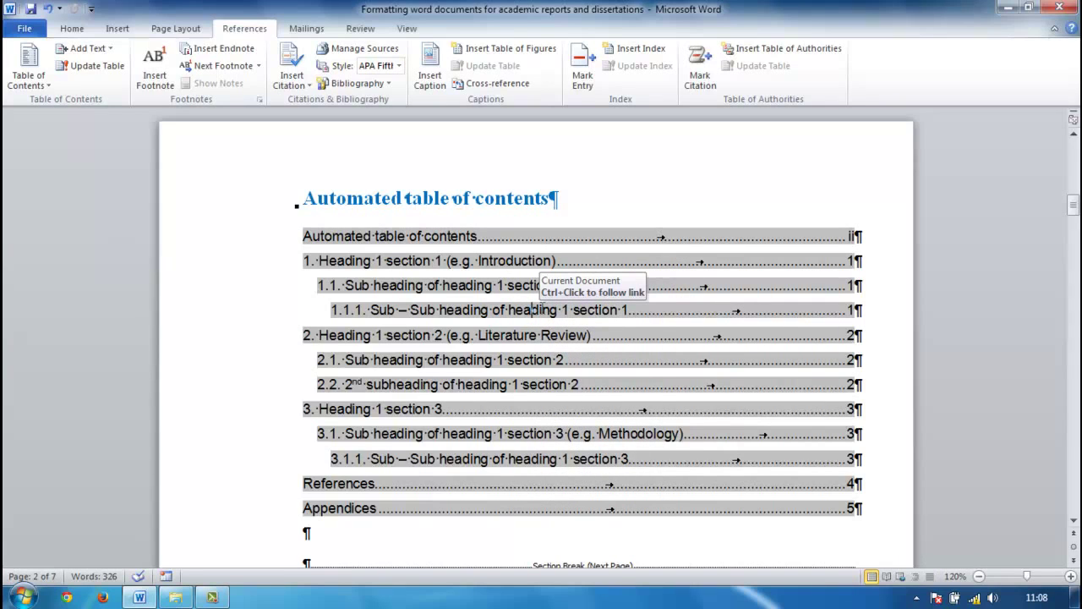
right_click(535, 310)
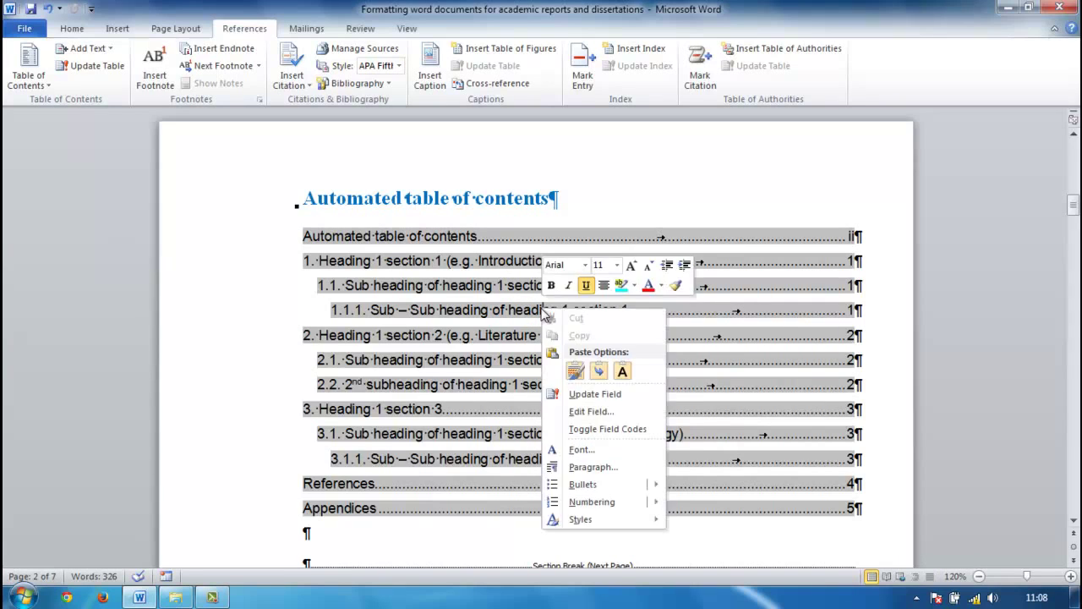
left_click(591, 395)
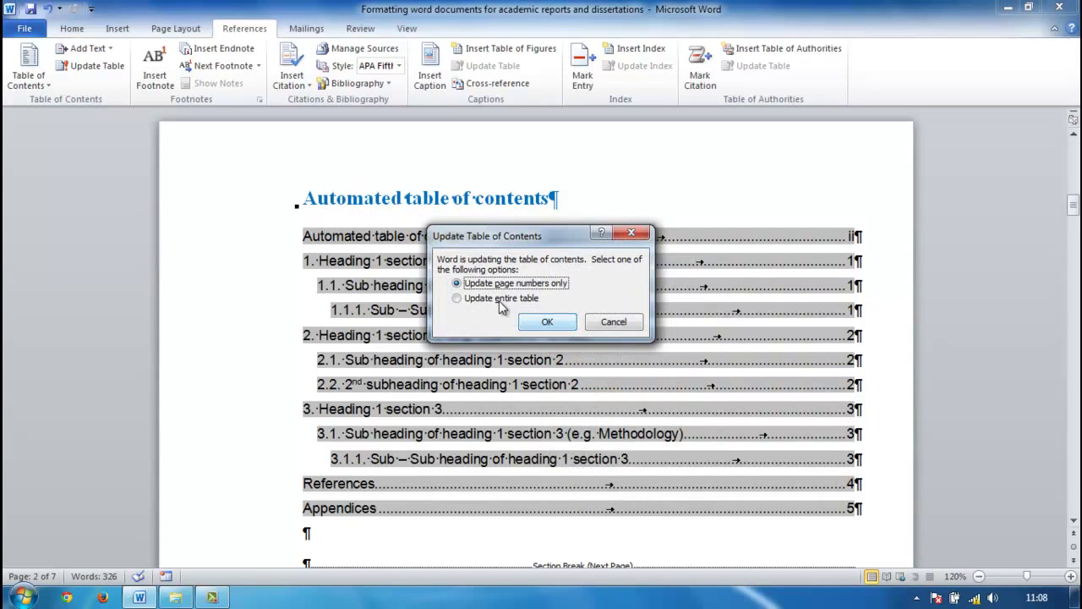
left_click(491, 299)
left_click(549, 323)
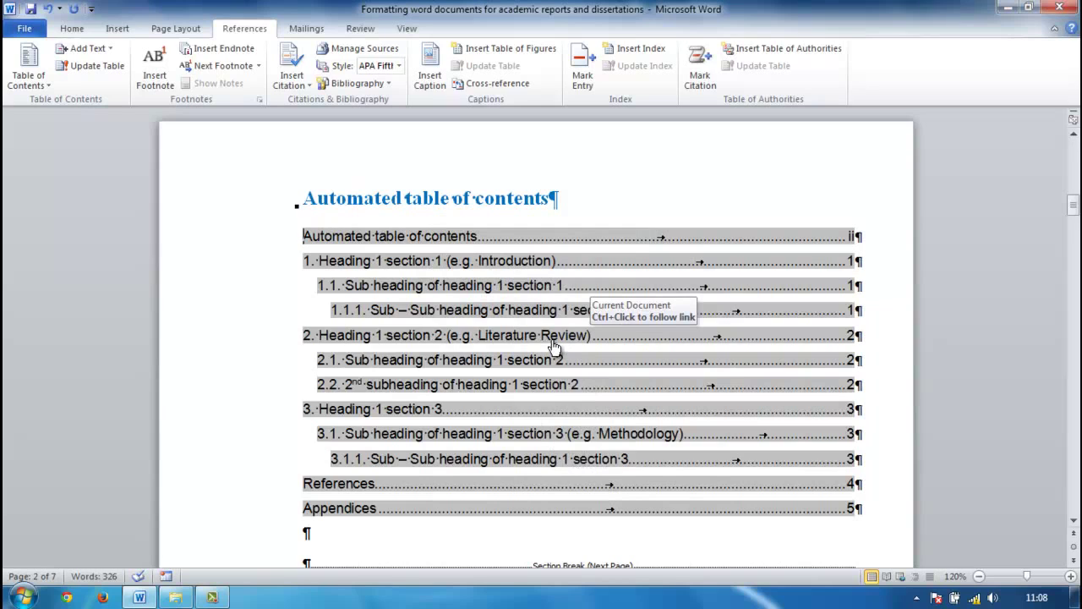
Jump to section 2 and insert a page break before heading 2.2
left_click(523, 359, "ctrl")
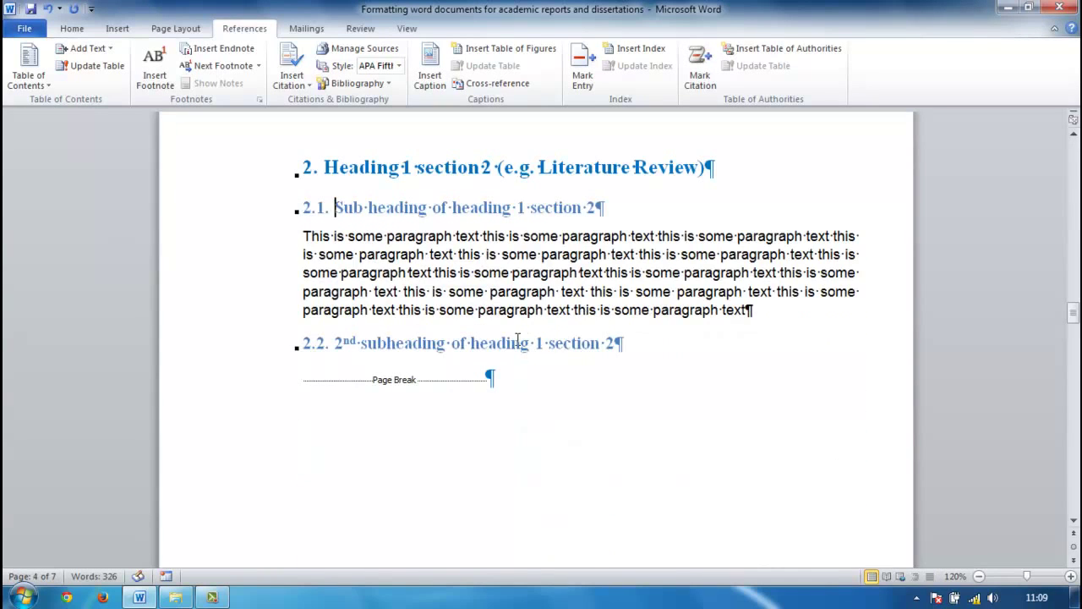
left_click(337, 346)
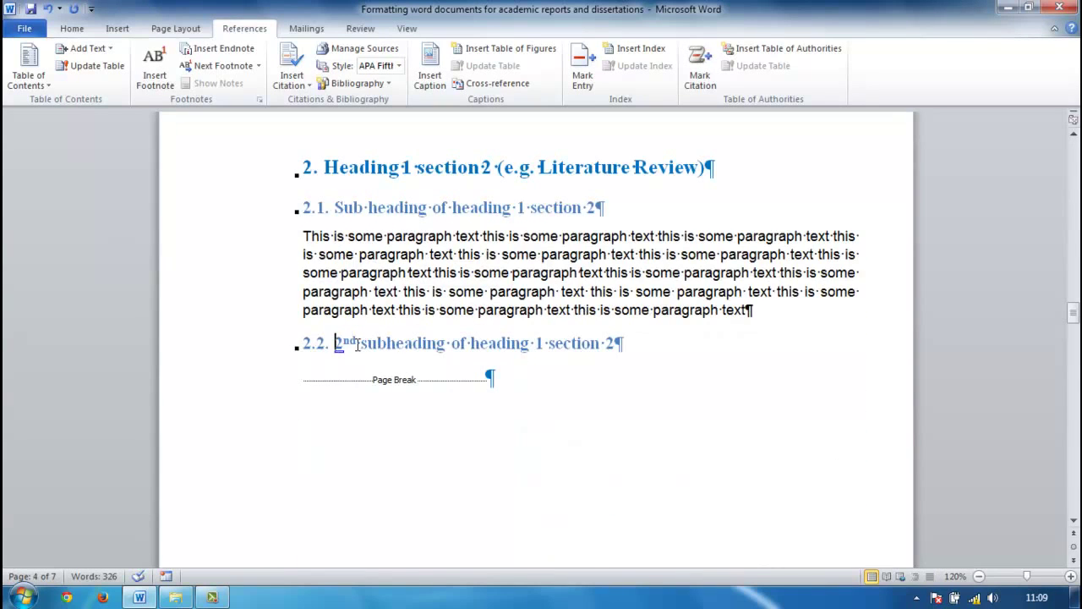
left_click(115, 28)
left_click(99, 57)
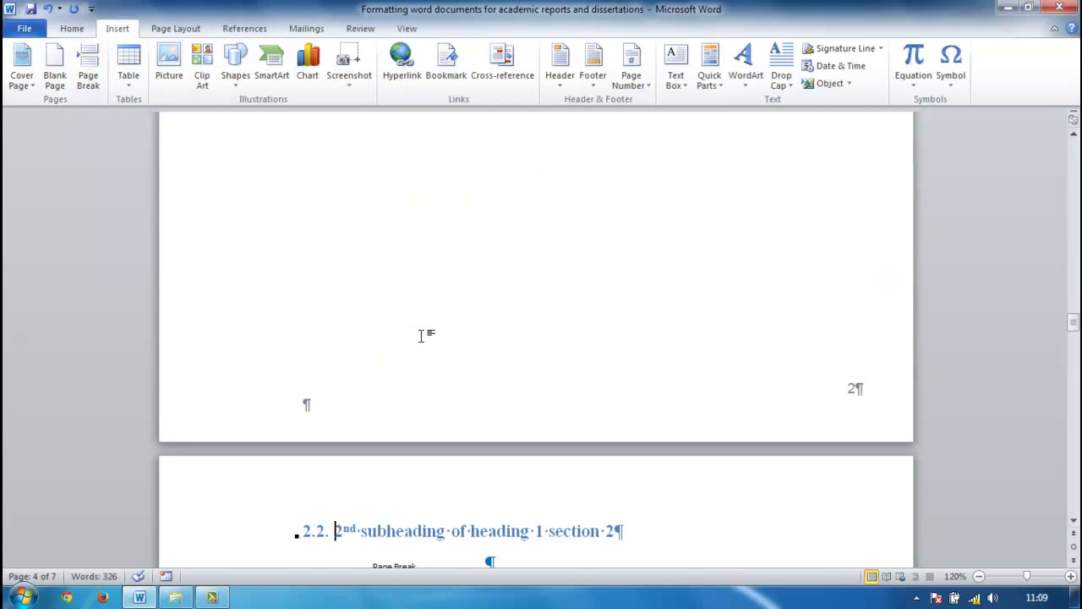
scroll(423, 336, "up", 20)
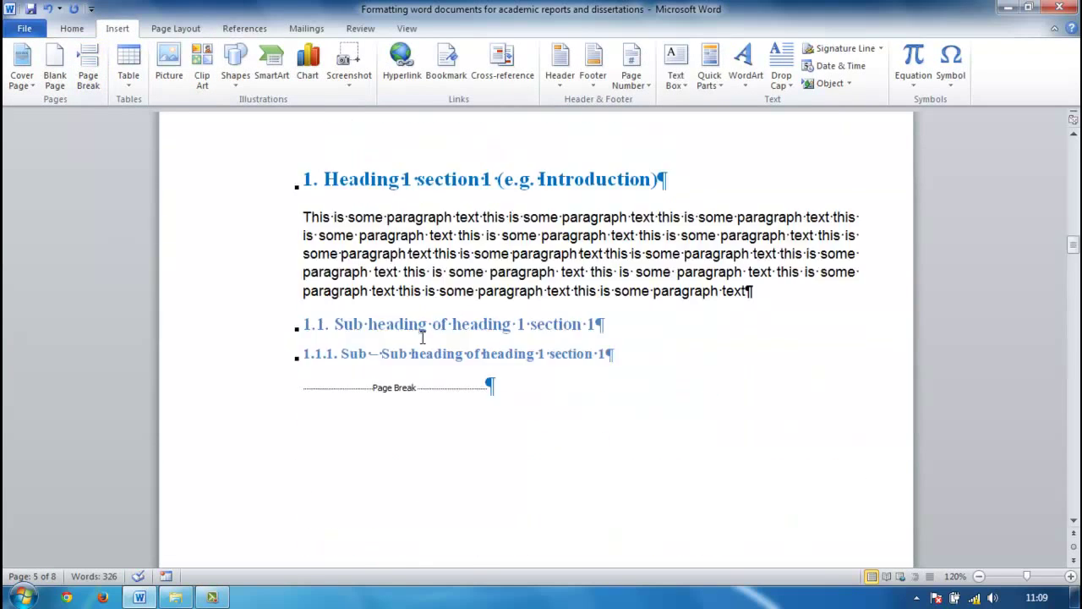
scroll(421, 336, "up", 4)
Update the entire table of contents so Appendices now shows page 6
left_click(481, 365)
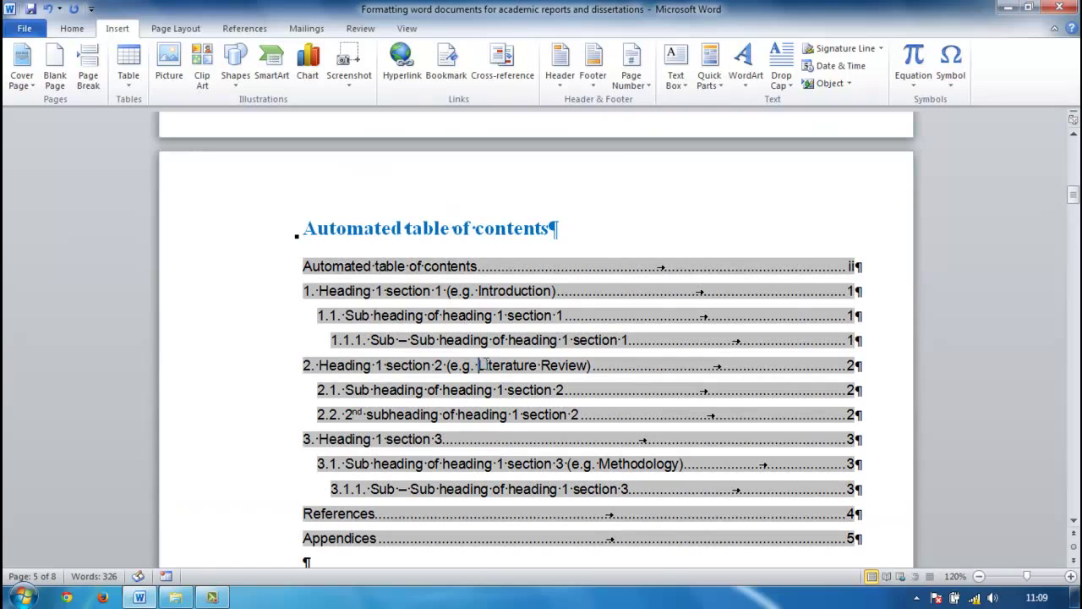
right_click(495, 366)
left_click(545, 226)
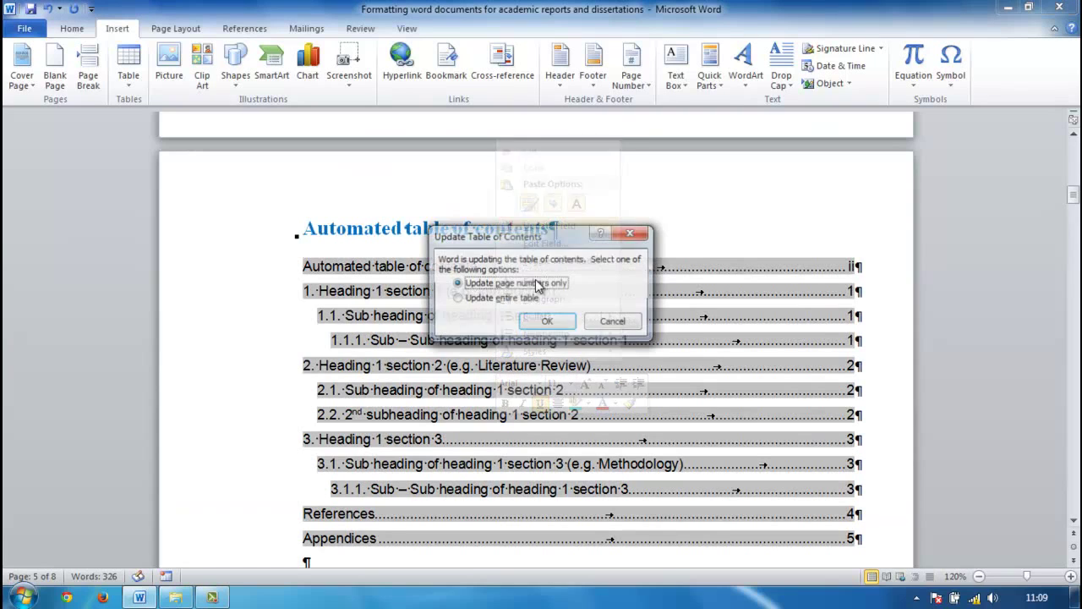
left_click(502, 301)
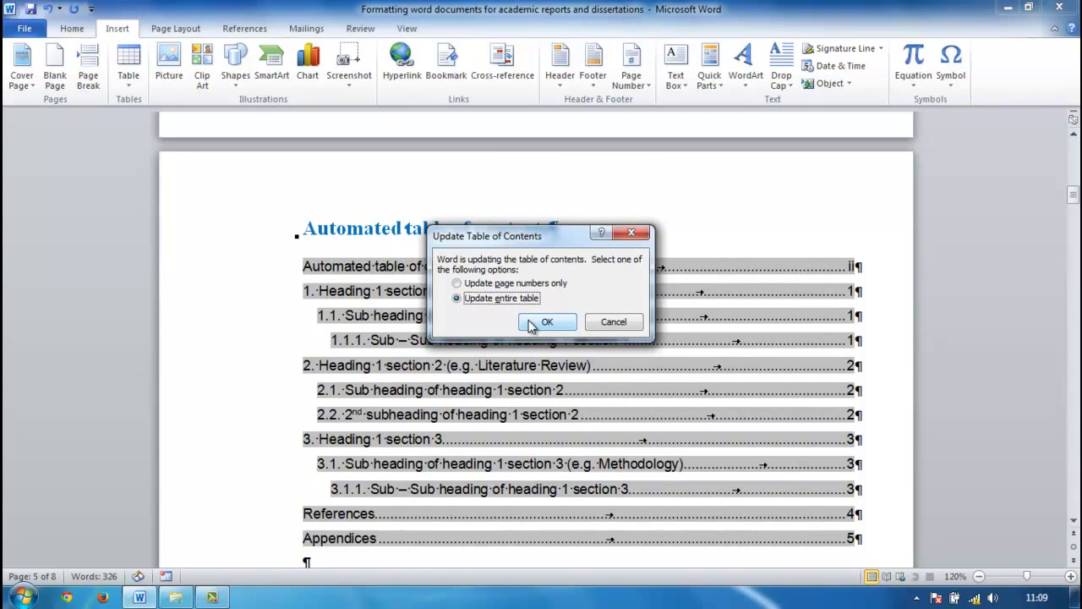
left_click(546, 322)
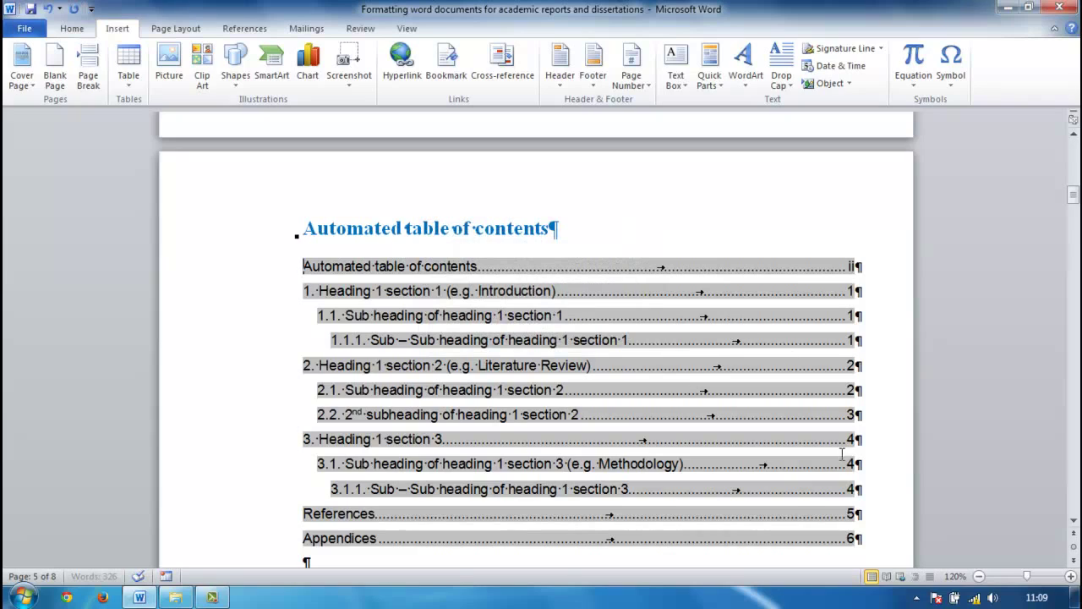